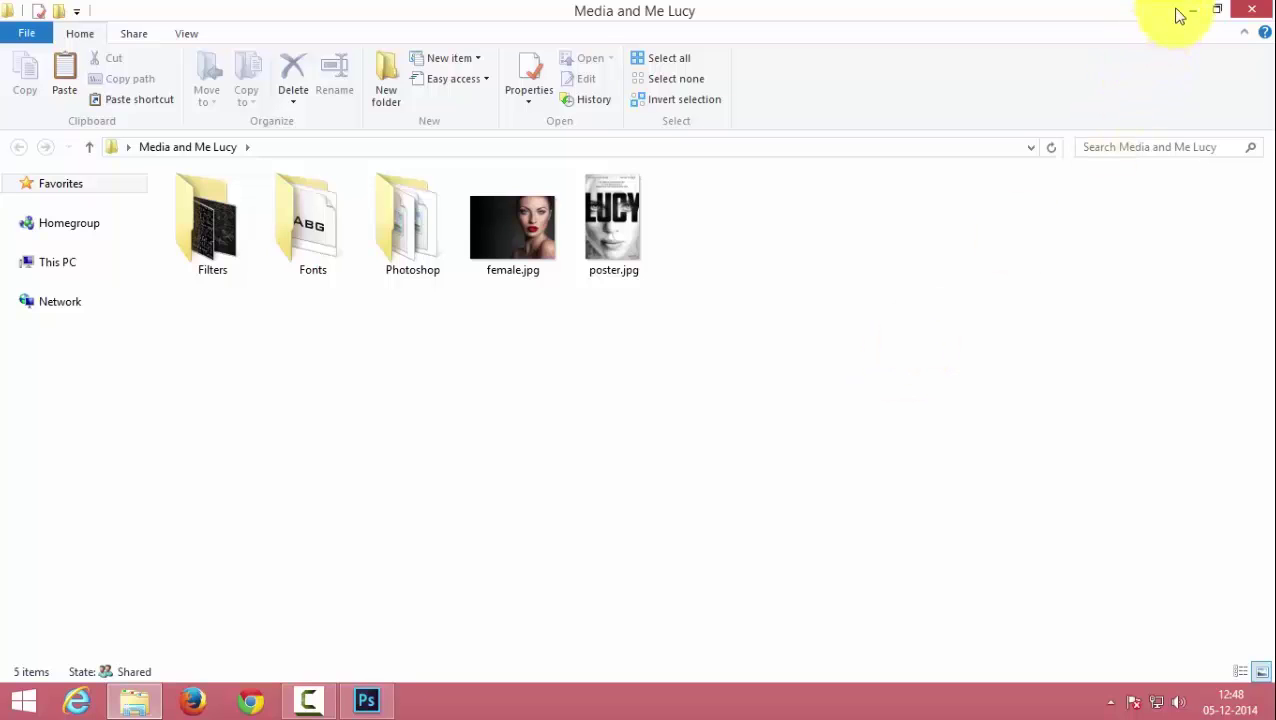
- Preview poster.jpg, then close the preview and the Media and Me Lucy folder window
click(632, 212)
double_click(632, 212)
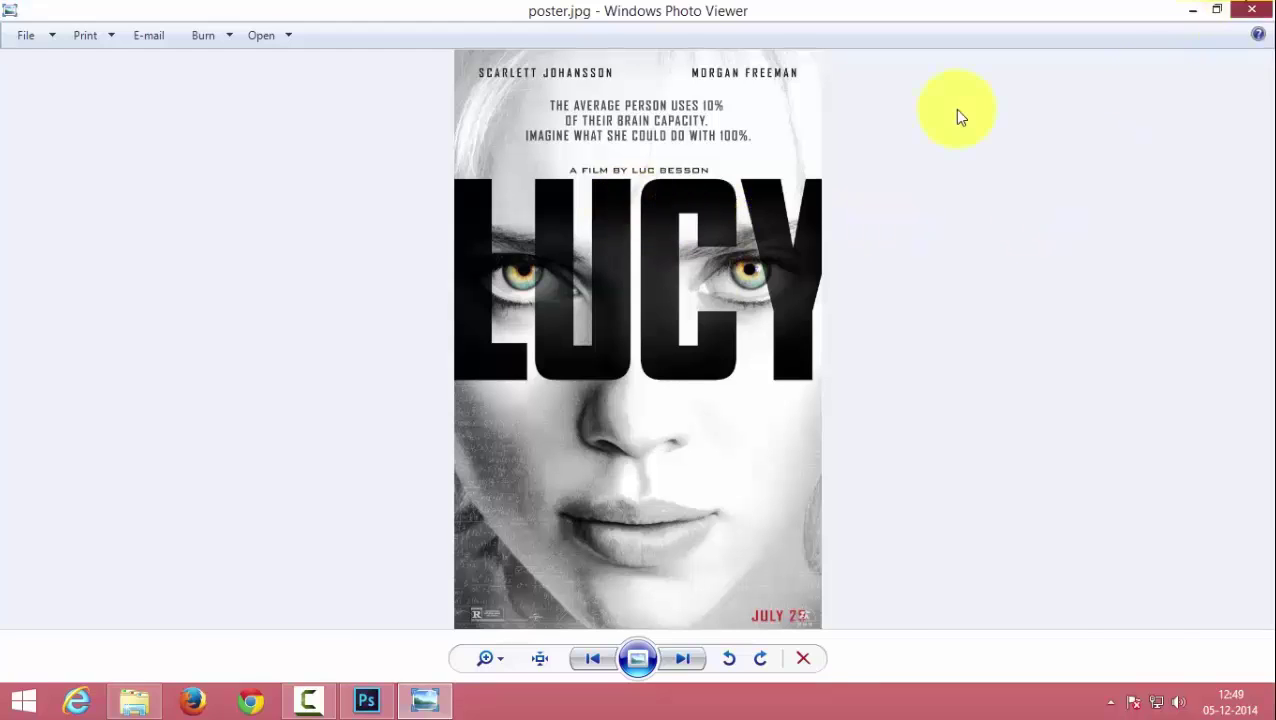
key(Escape)
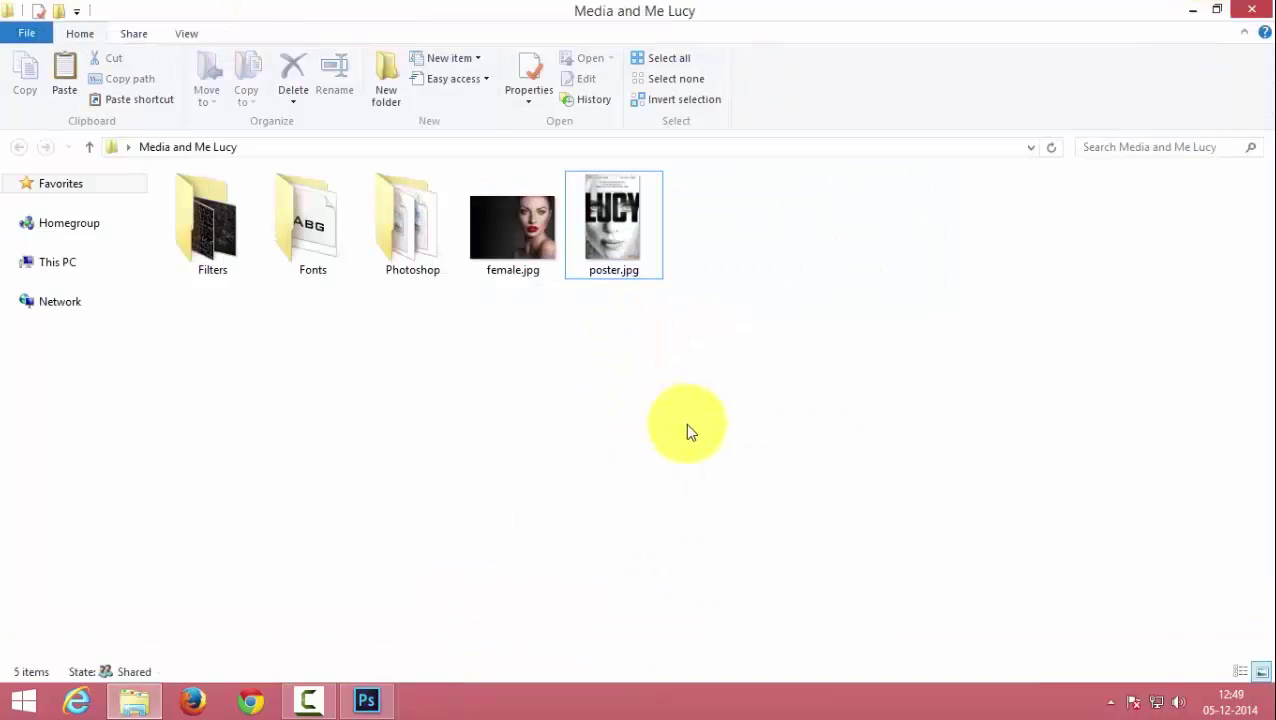
click(1250, 10)
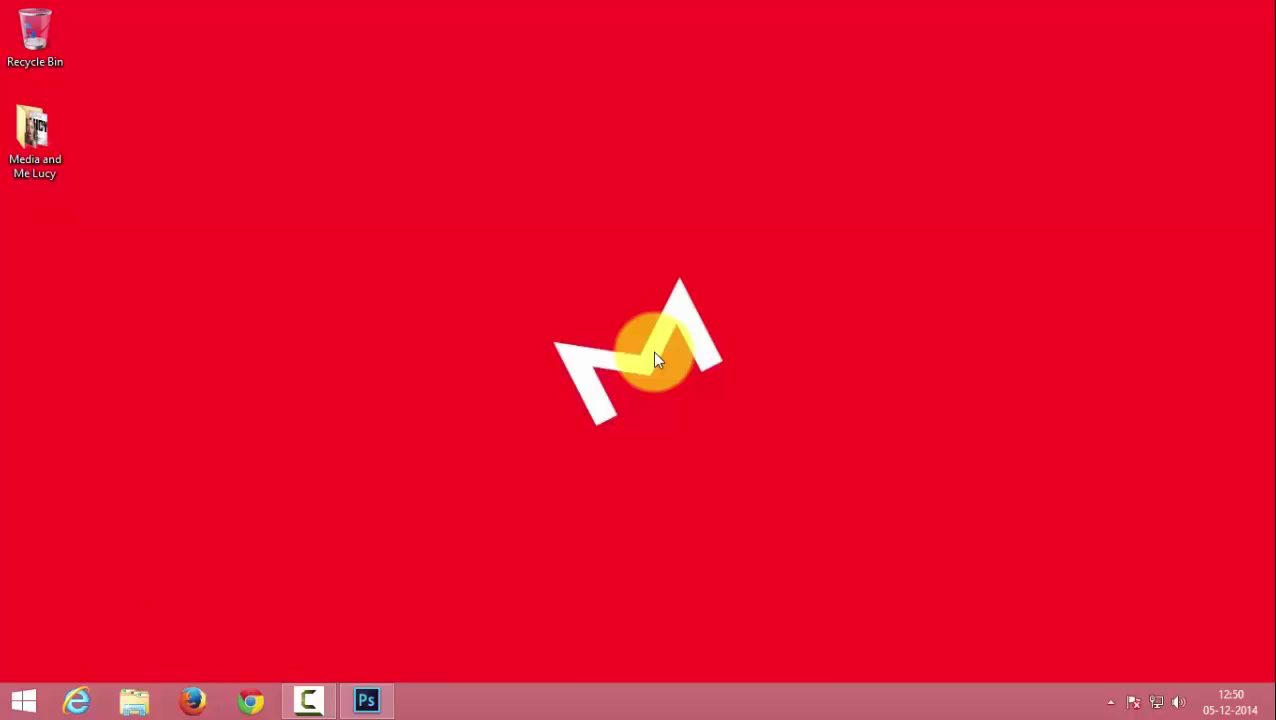
- Reopen the Media and Me Lucy folder, glance into Fonts, and preview poster.jpg again
click(47, 157)
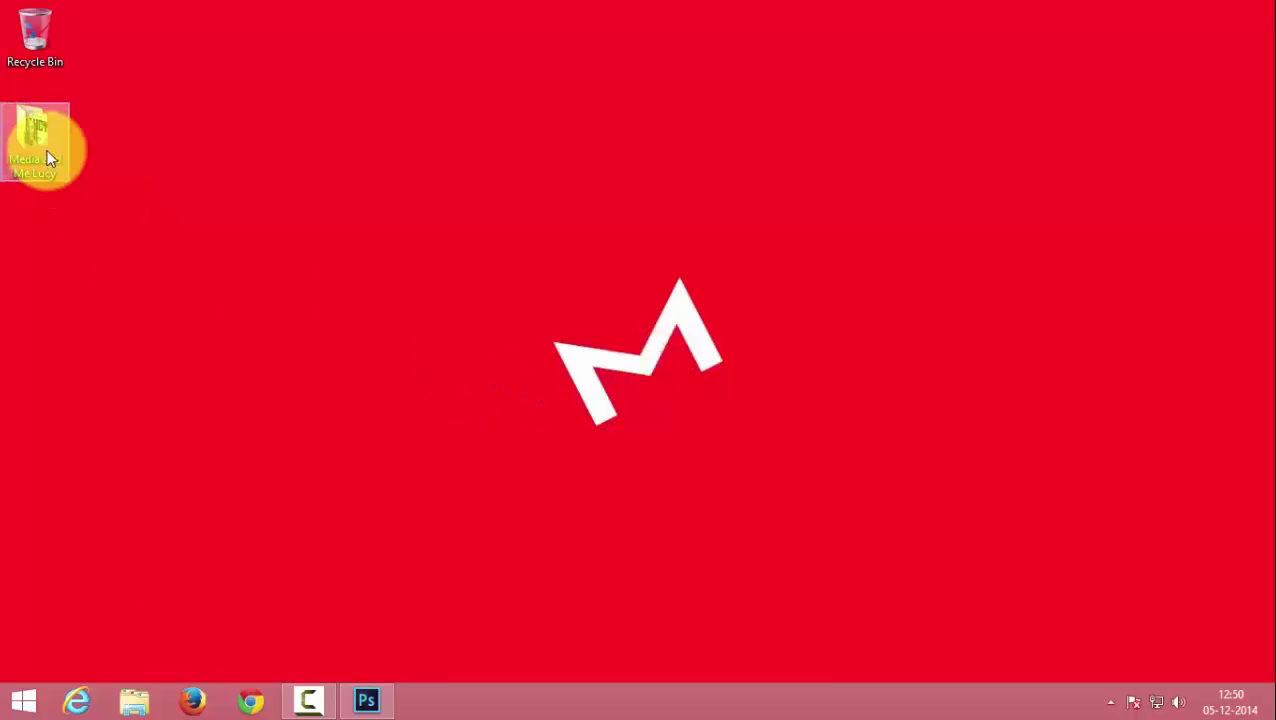
double_click(47, 157)
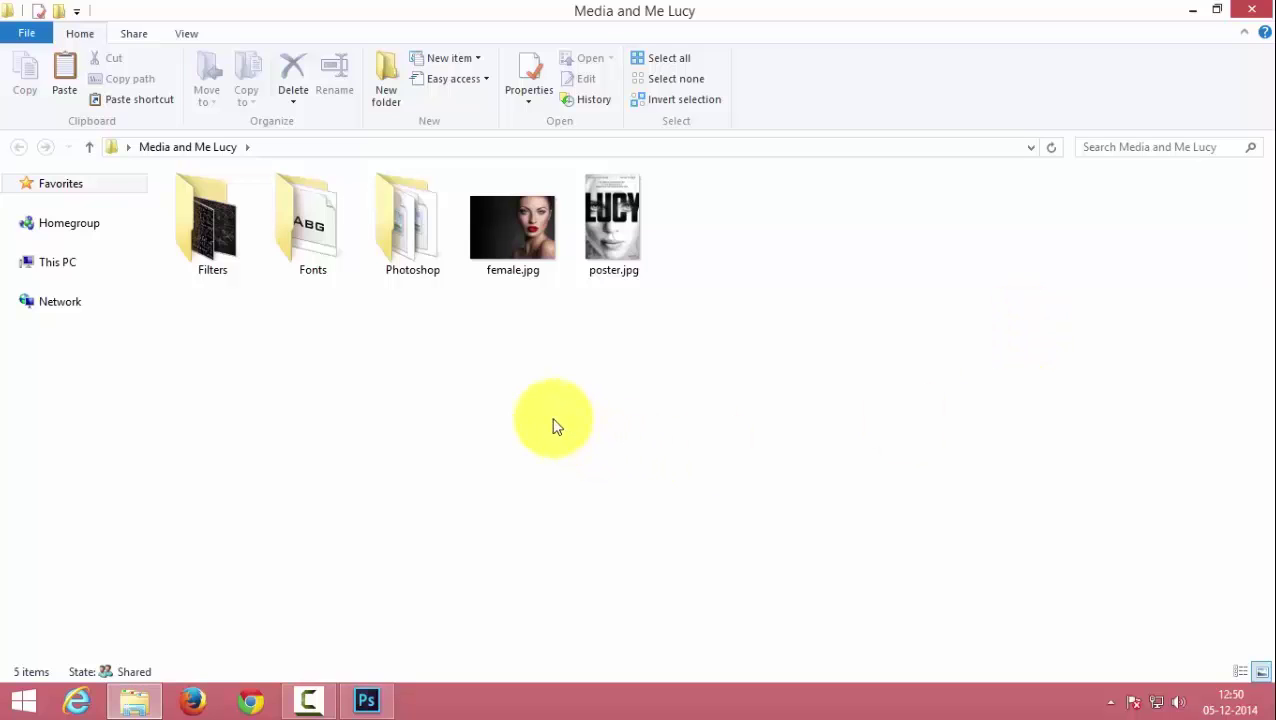
double_click(347, 246)
click(89, 147)
double_click(612, 243)
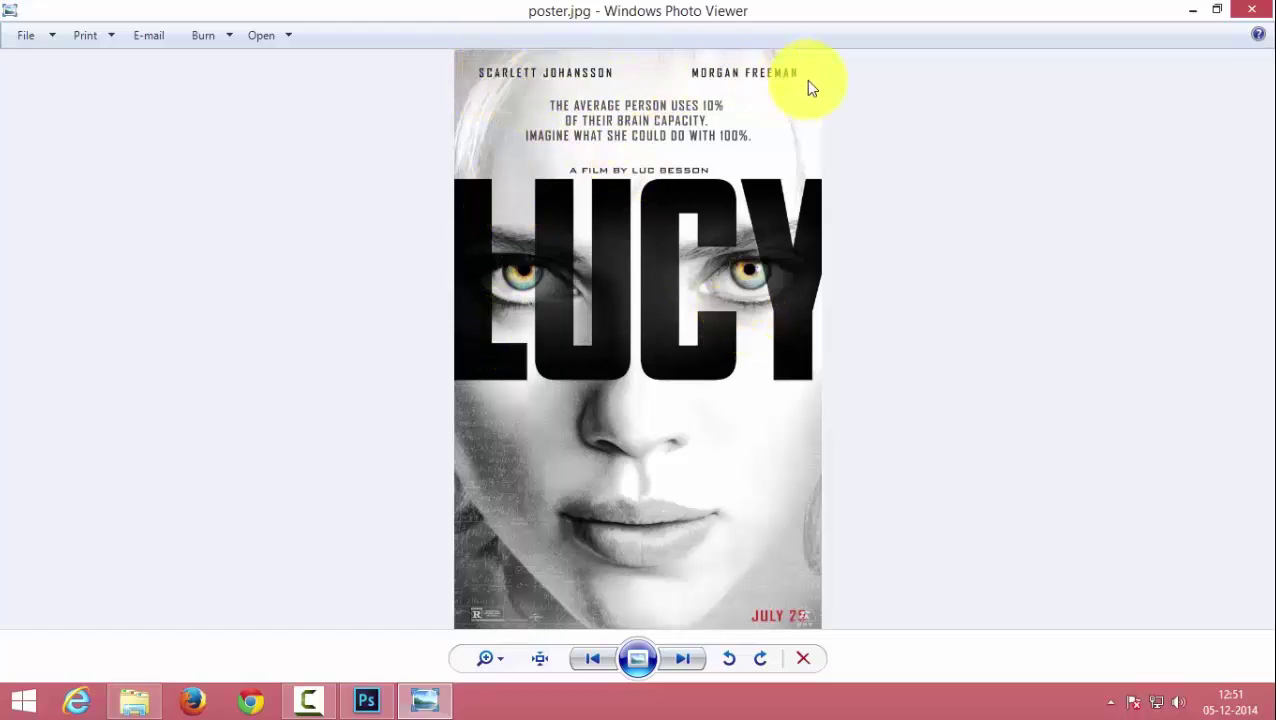
key(alt+F4)
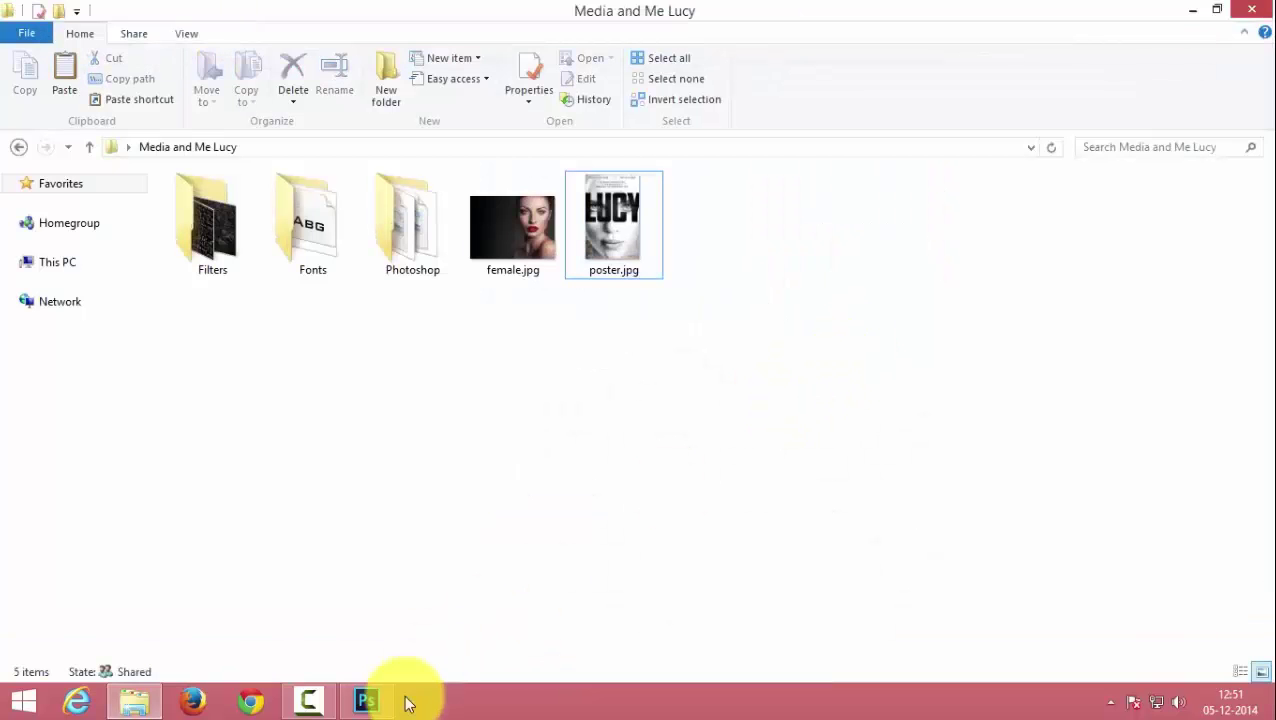
click(367, 701)
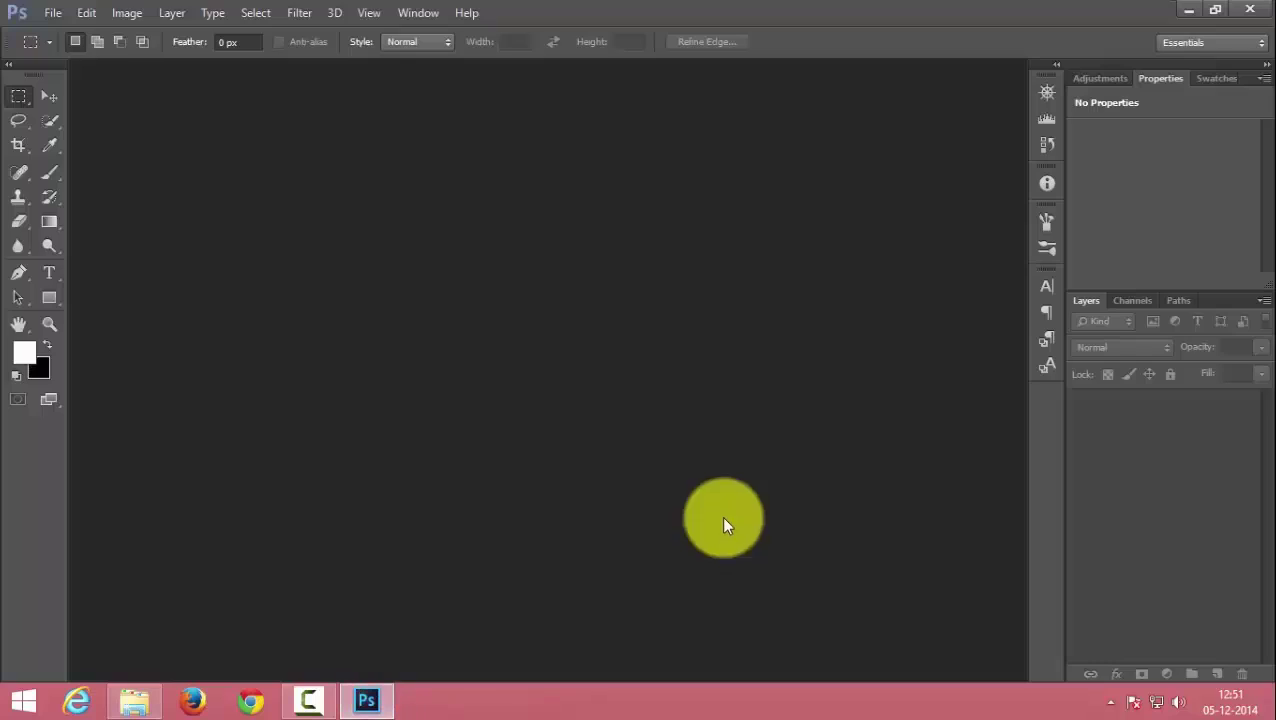
click(52, 12)
mouse_move(127, 12)
click(800, 255)
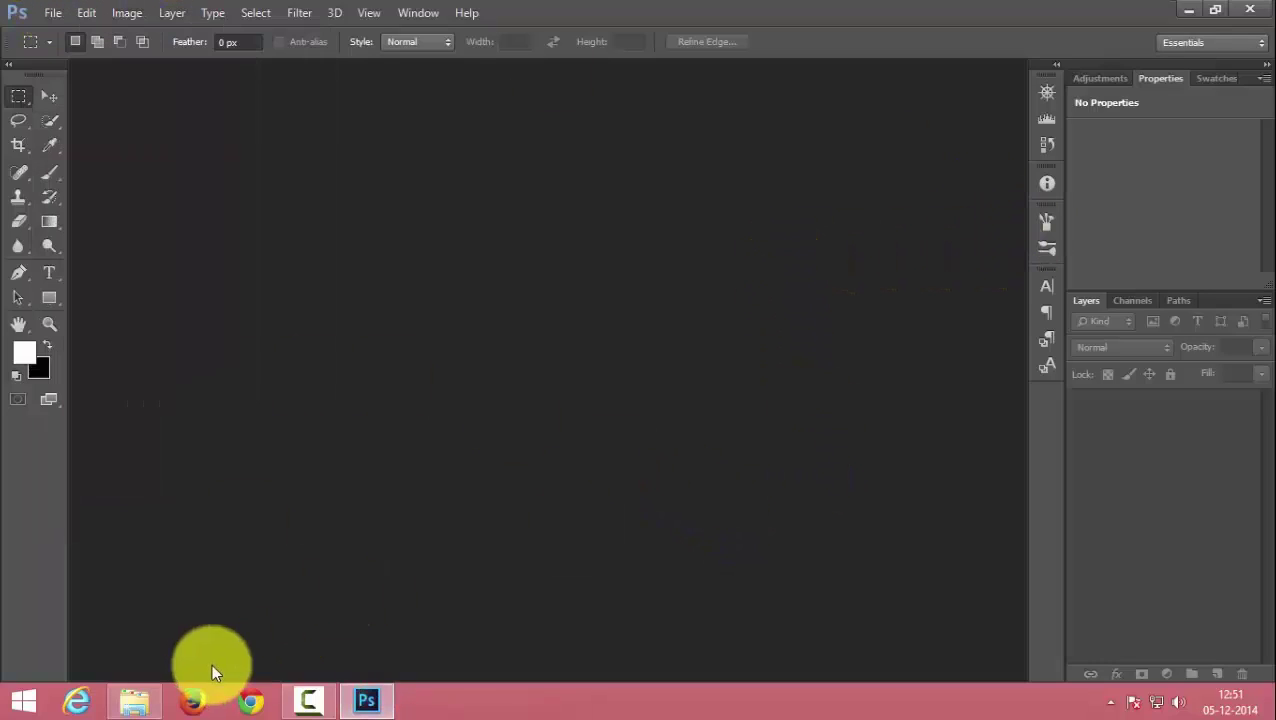
key(alt+Tab)
double_click(490, 225)
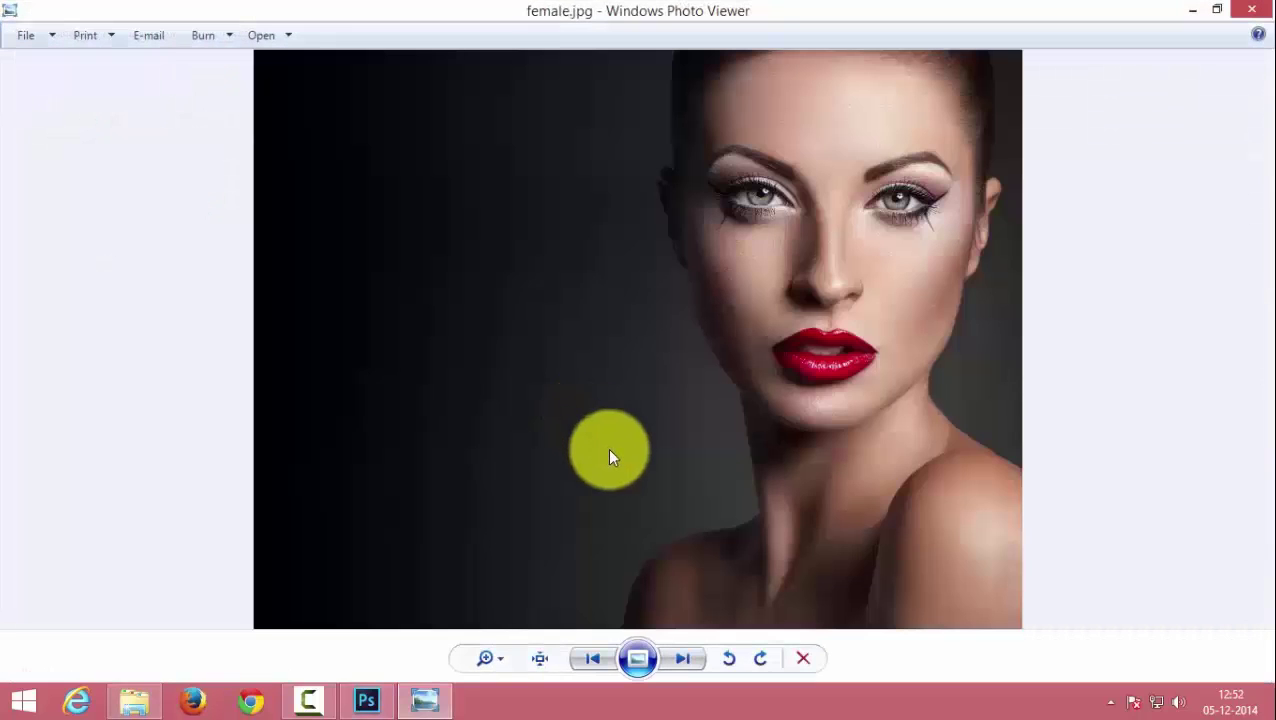
click(685, 660)
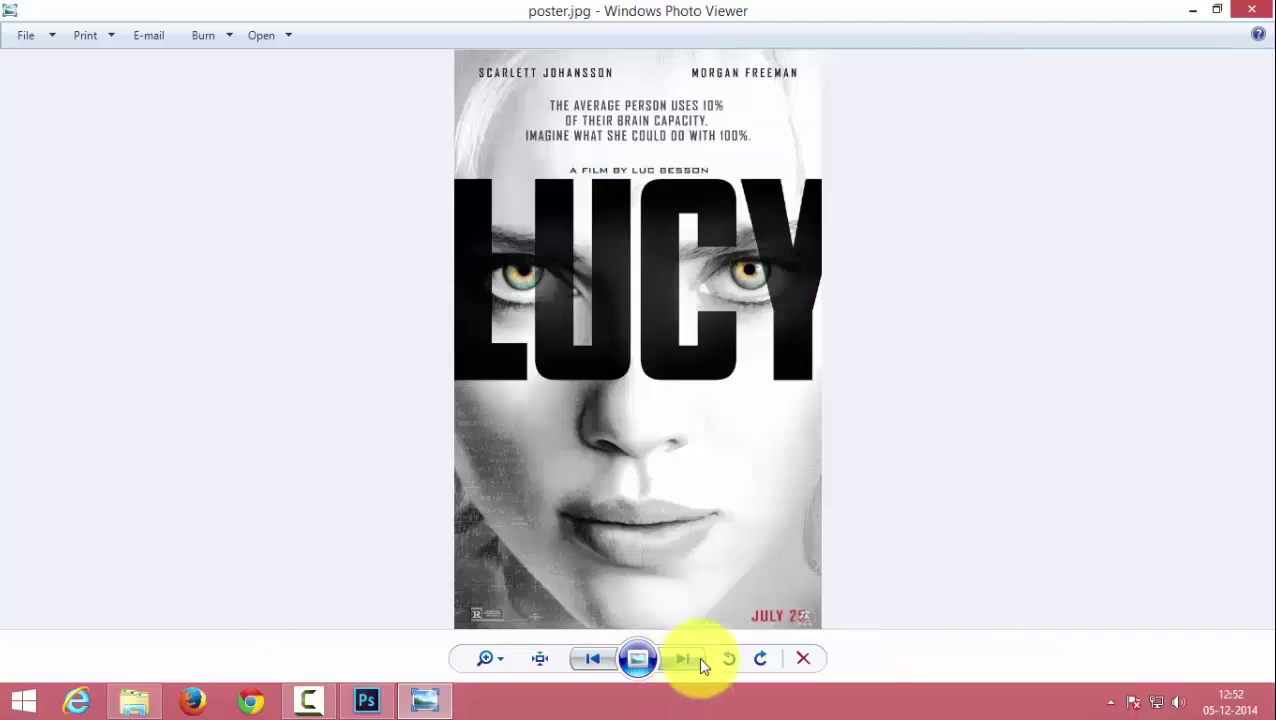
click(591, 659)
click(1266, 8)
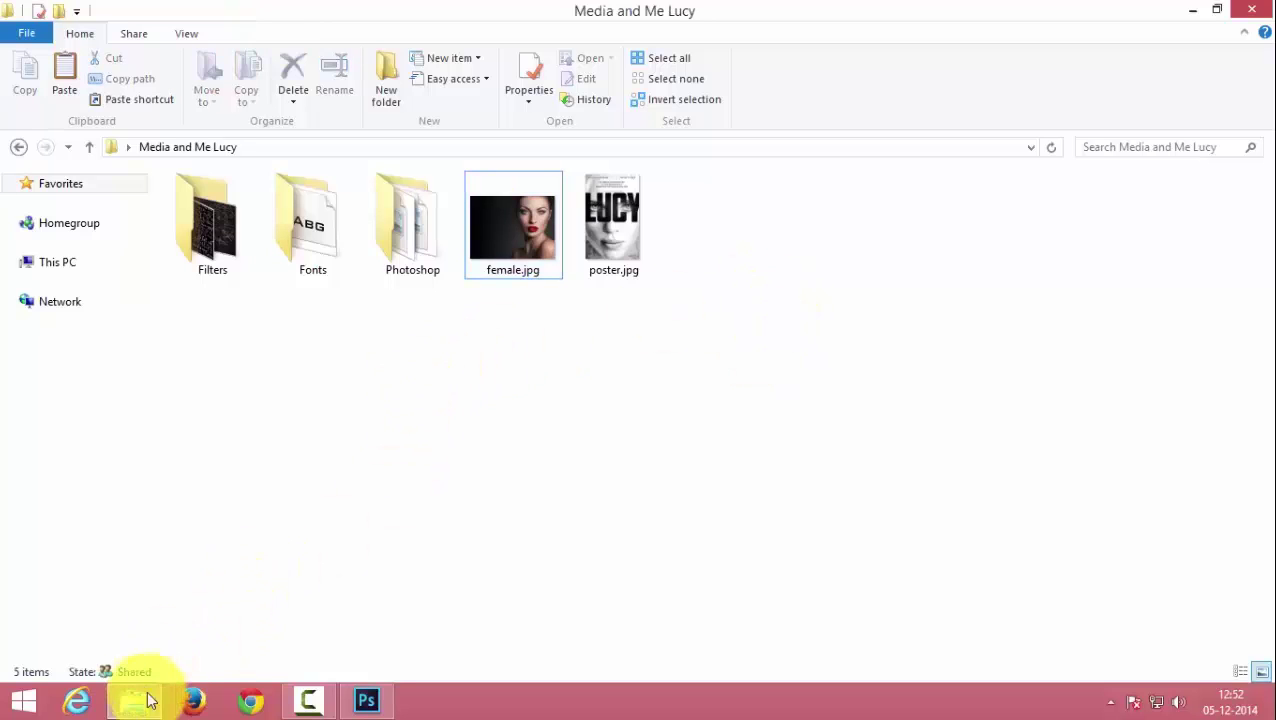
click(372, 699)
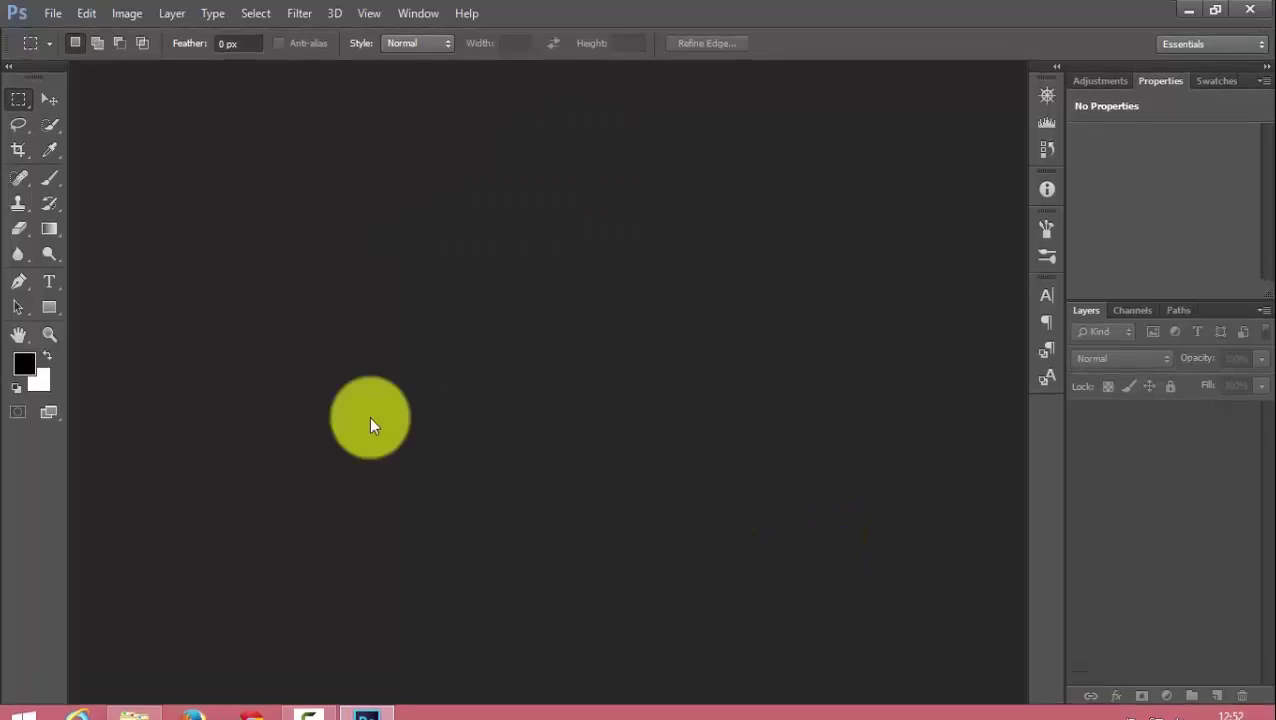
- Open female.jpg from the Media and Me Lucy folder, browsing in Large icons view
click(53, 22)
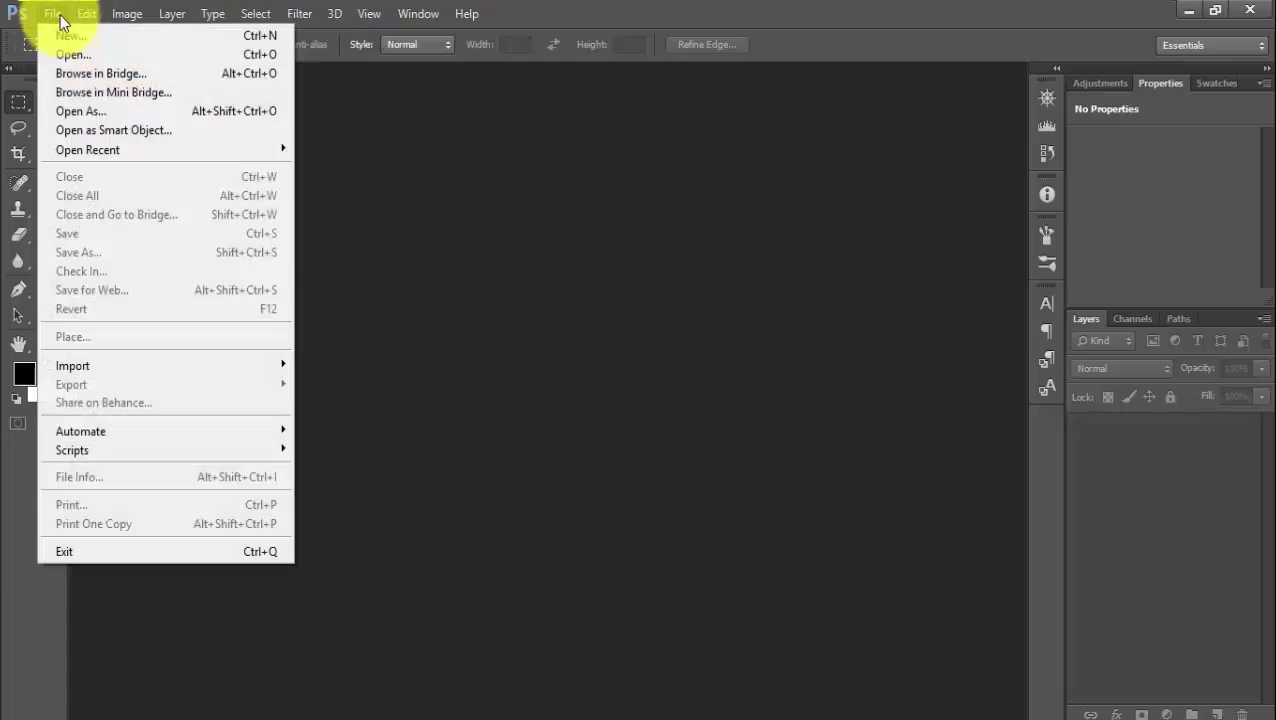
click(62, 58)
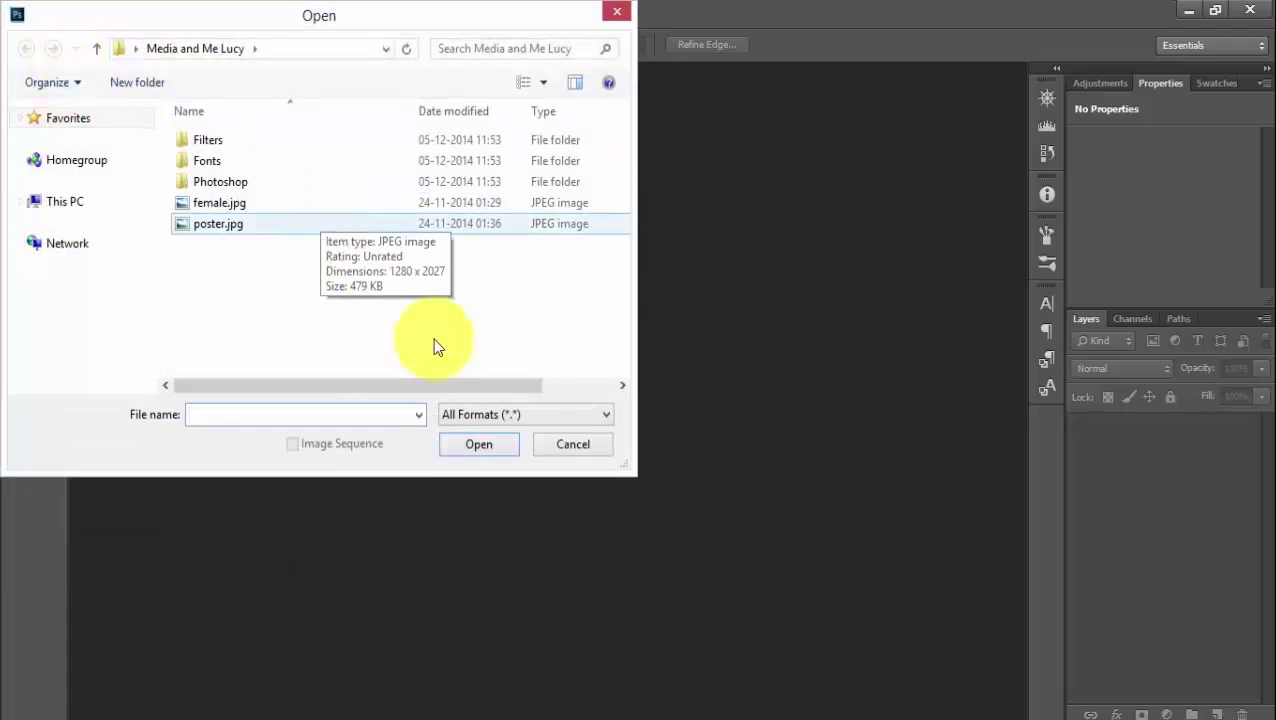
click(519, 86)
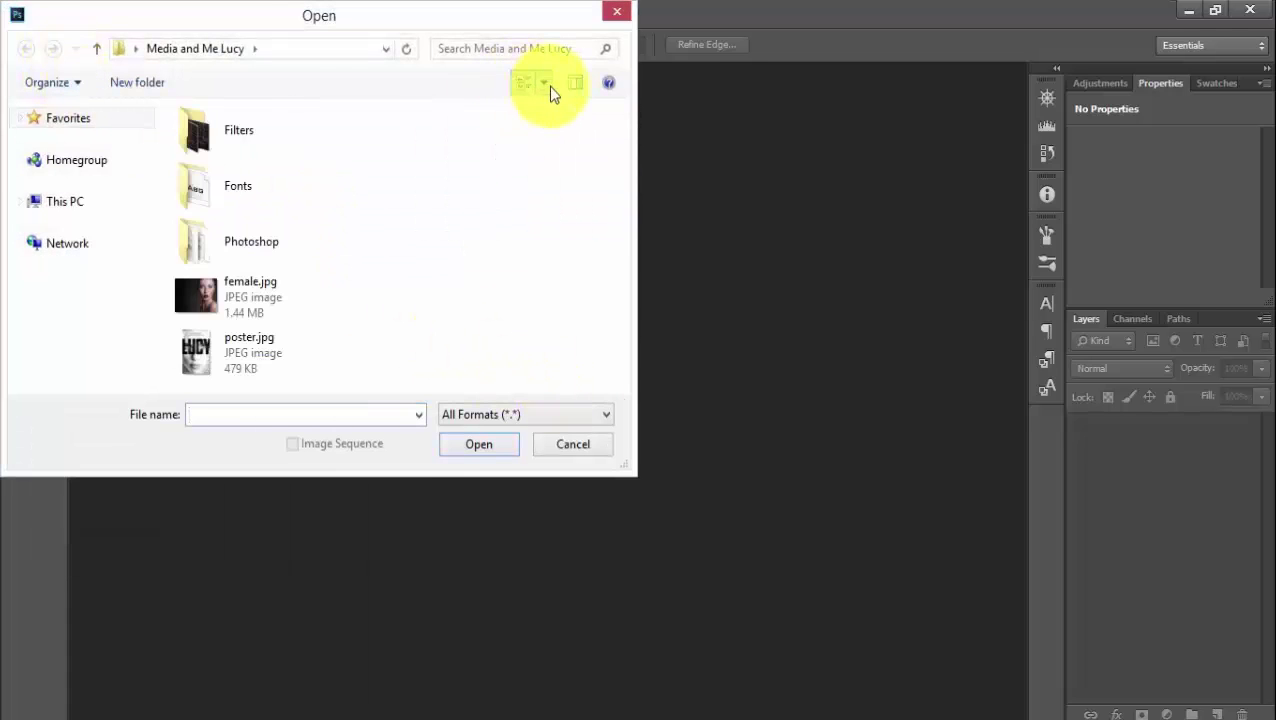
click(543, 86)
click(600, 60)
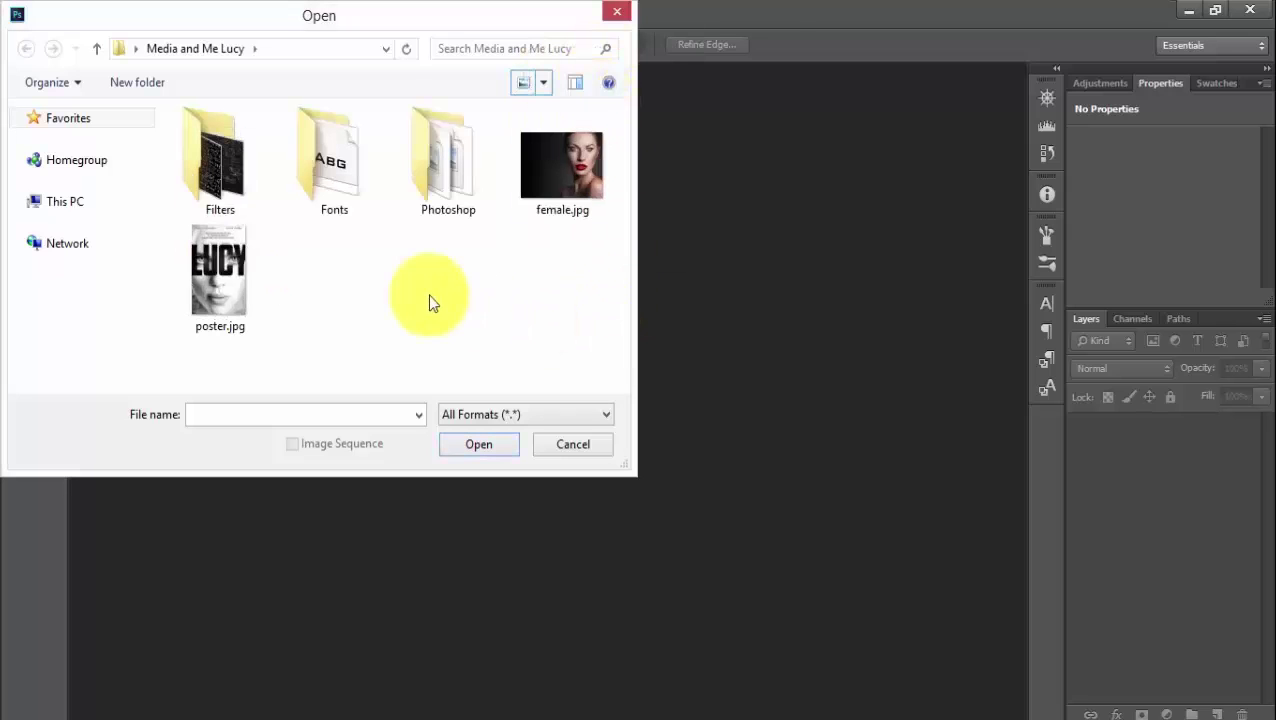
click(565, 150)
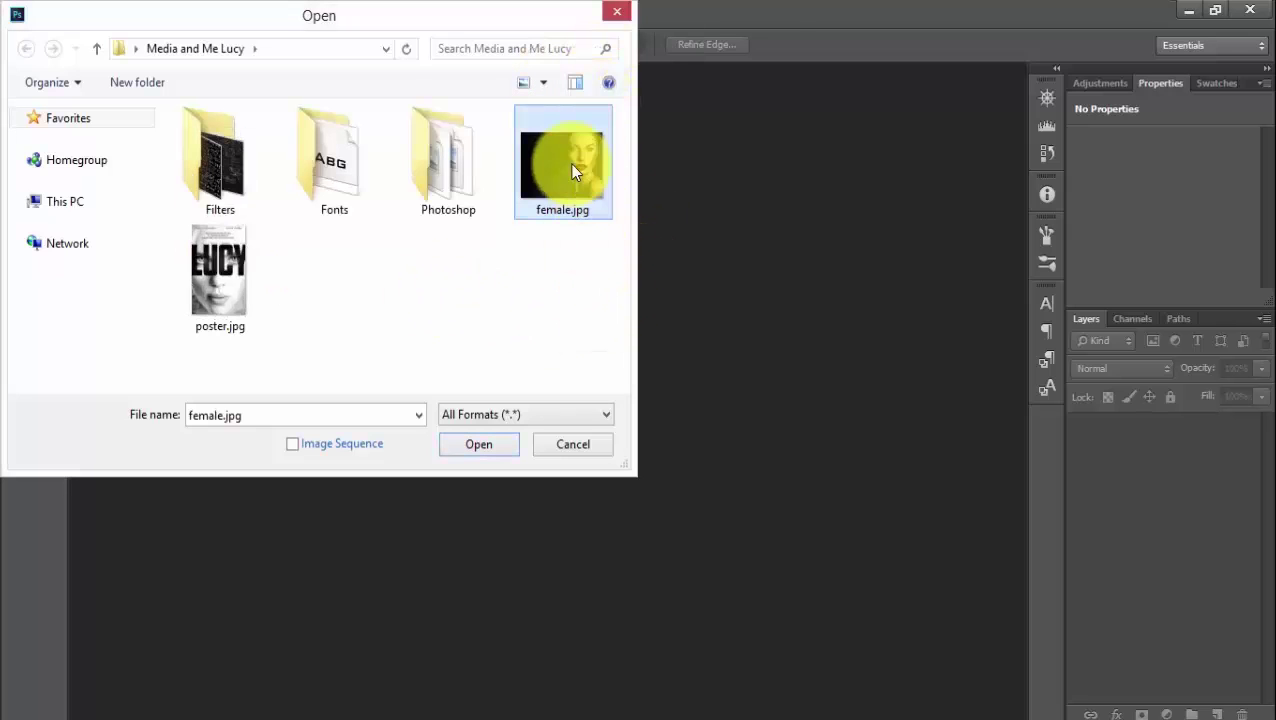
click(489, 455)
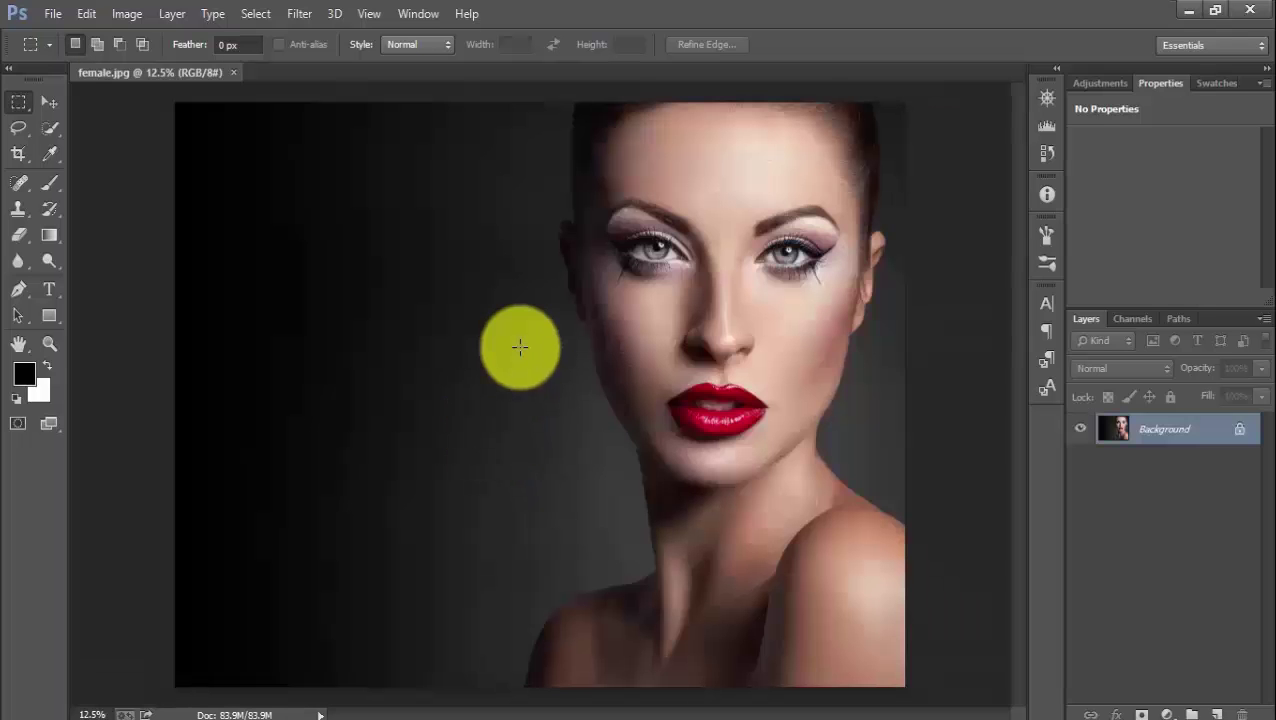
- Show rulers and add two vertical guides framing the face plus a horizontal guide below the chin
click(366, 14)
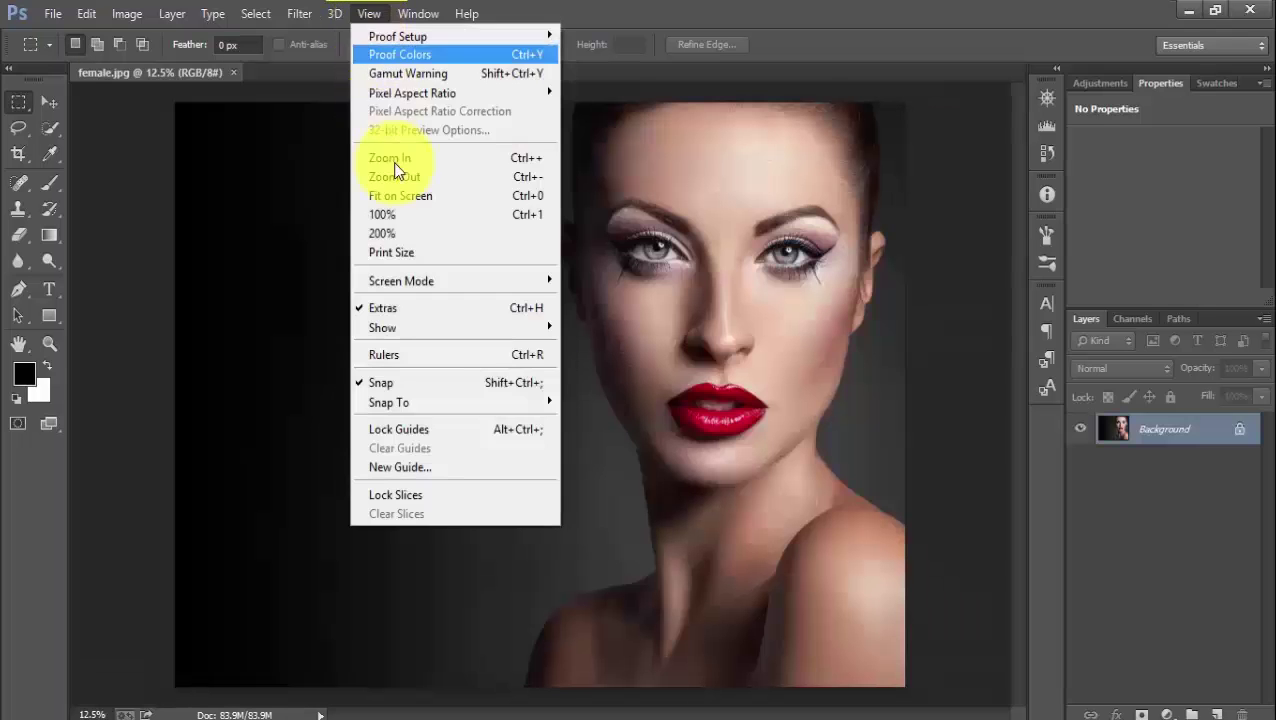
click(423, 354)
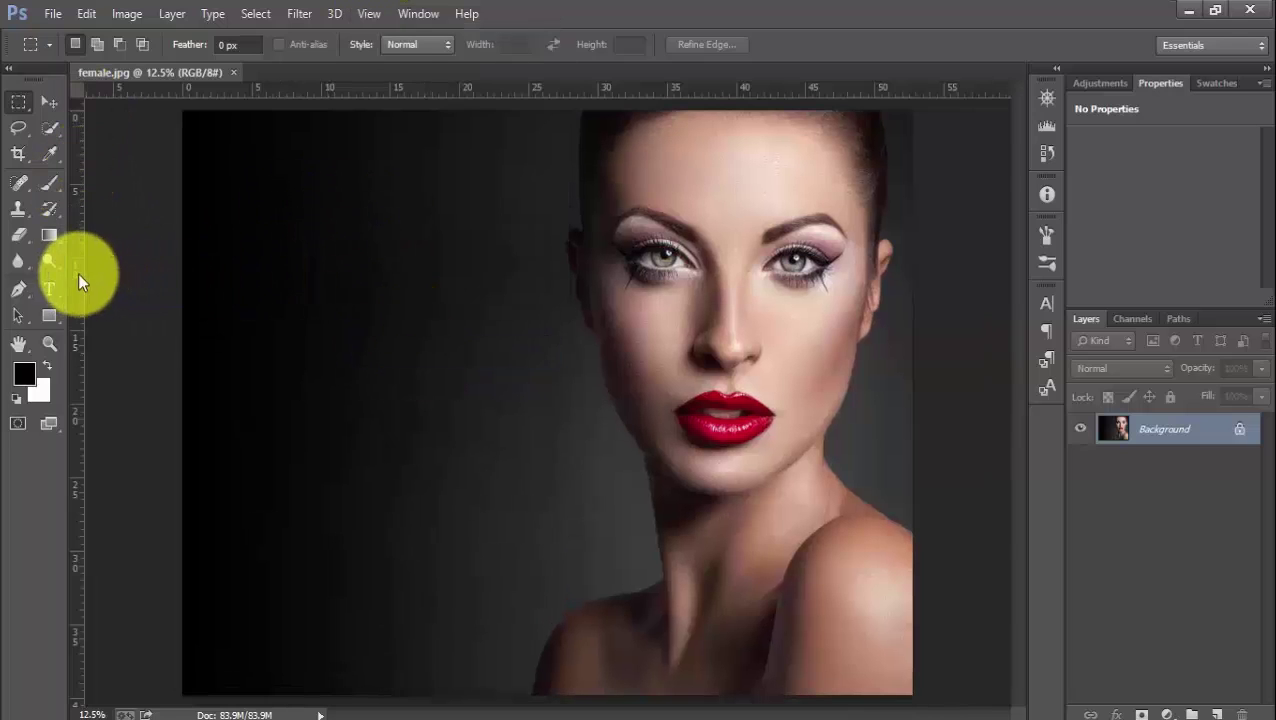
drag(78, 273, 582, 313)
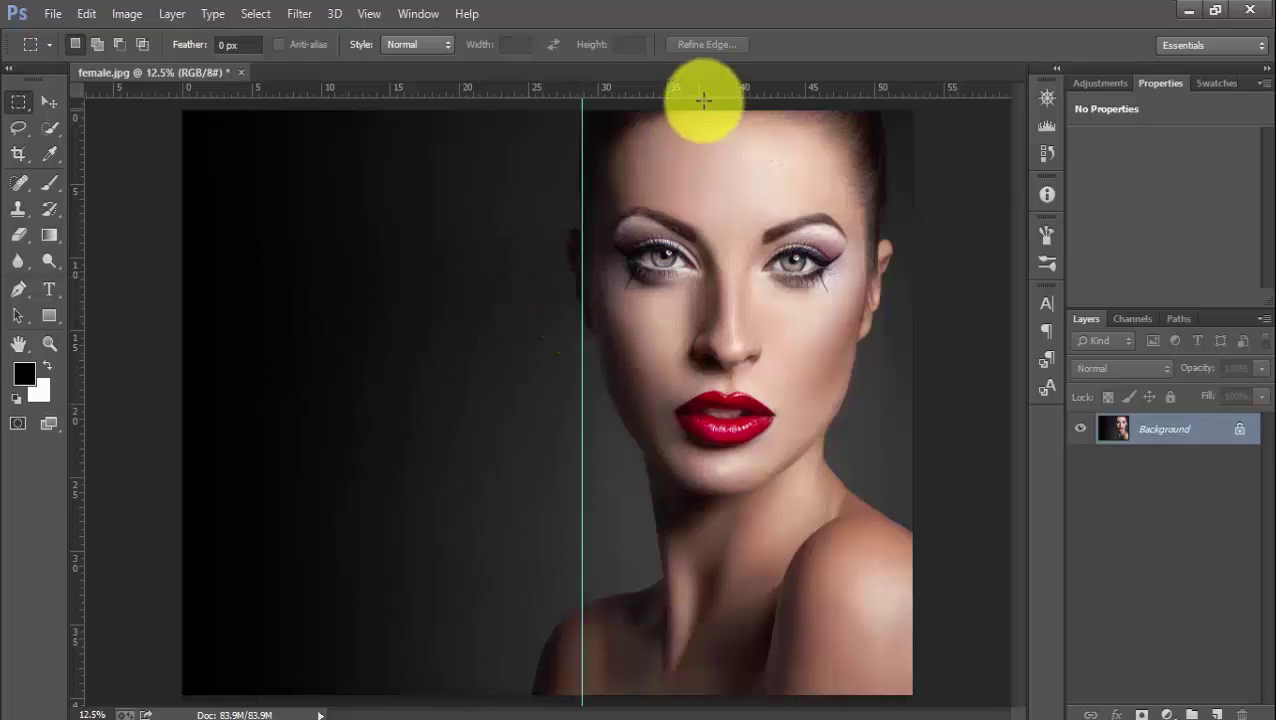
drag(85, 285, 870, 337)
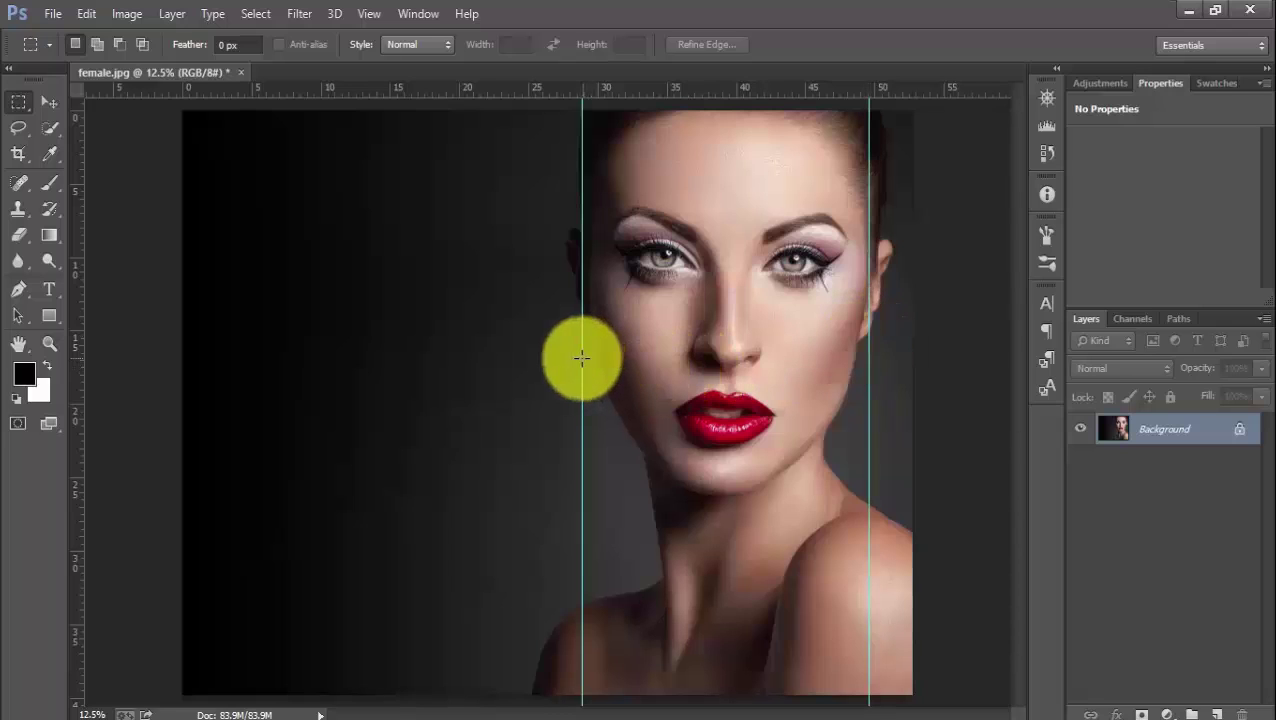
drag(672, 90, 754, 505)
key(v)
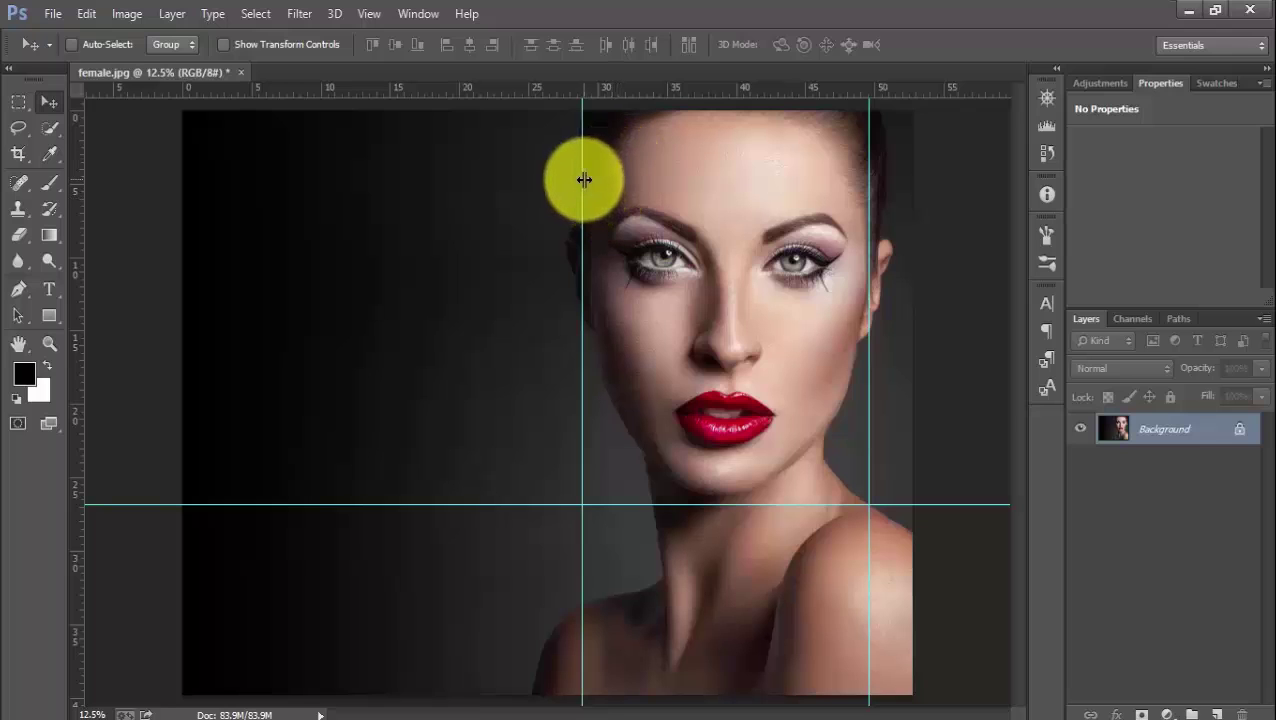
drag(584, 179, 586, 179)
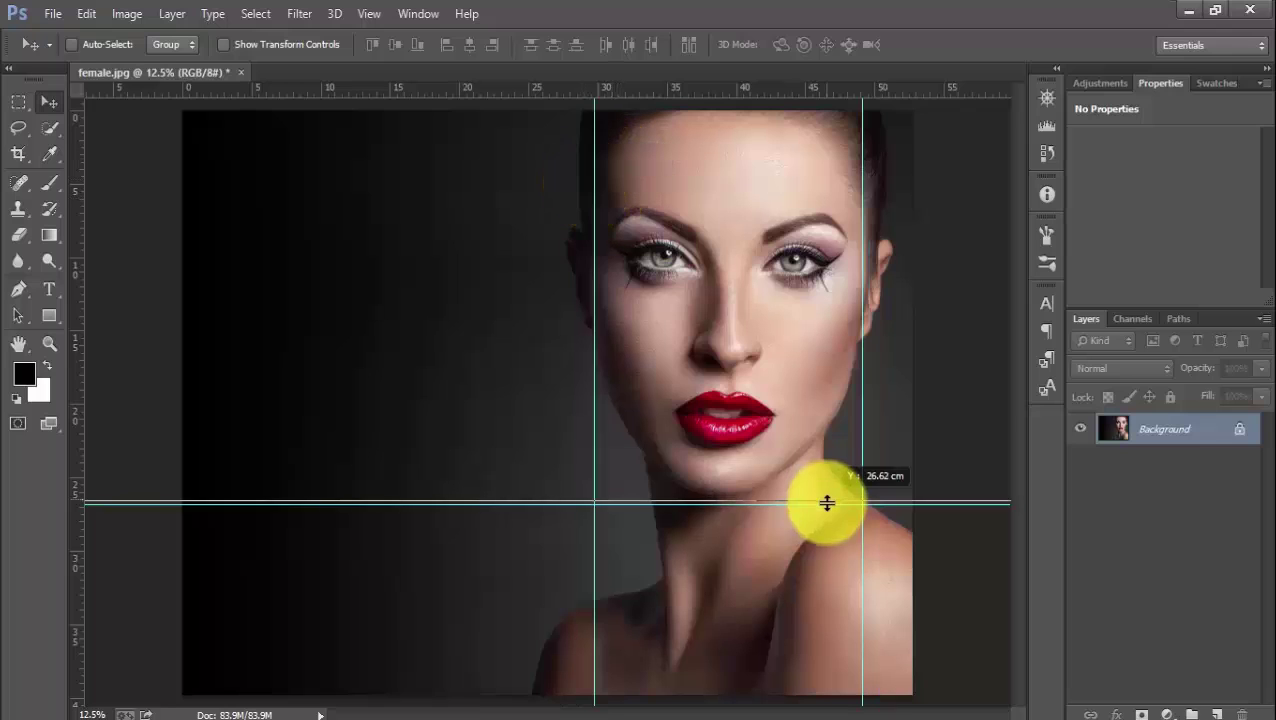
drag(826, 501, 826, 501)
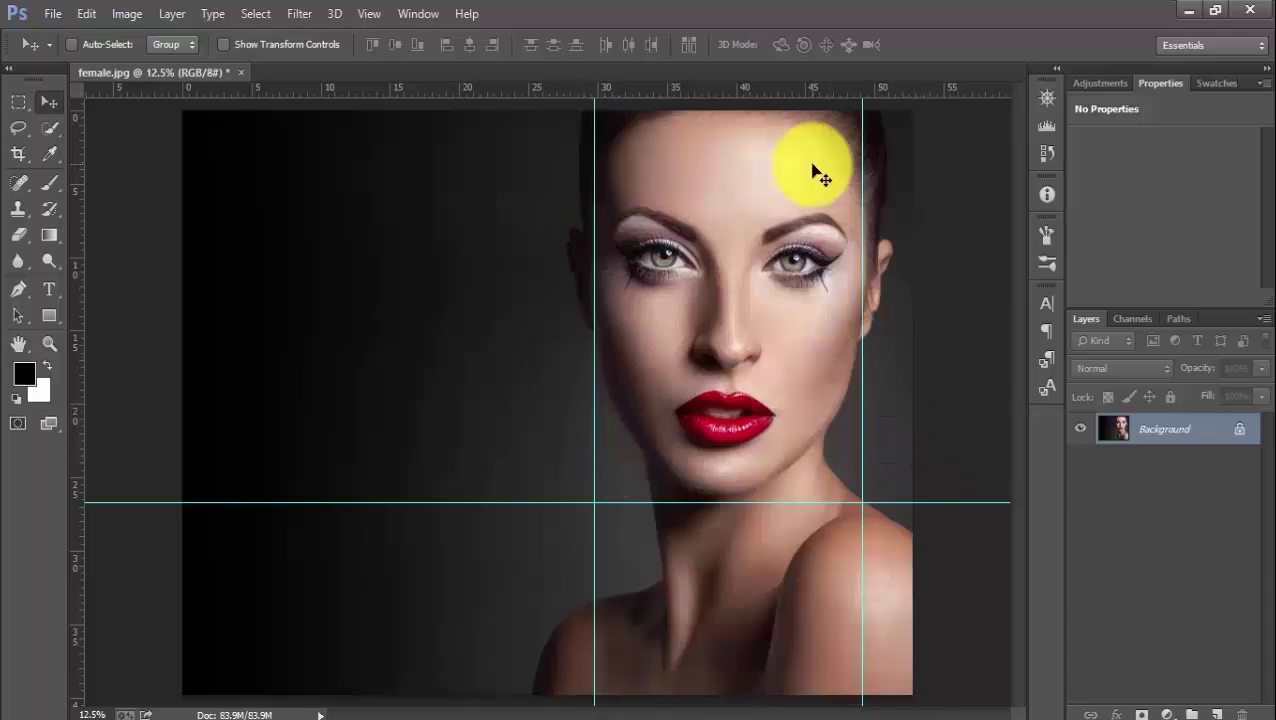
- Crop female.jpg to the tall guide-framed area around the face and fit it on screen
click(17, 156)
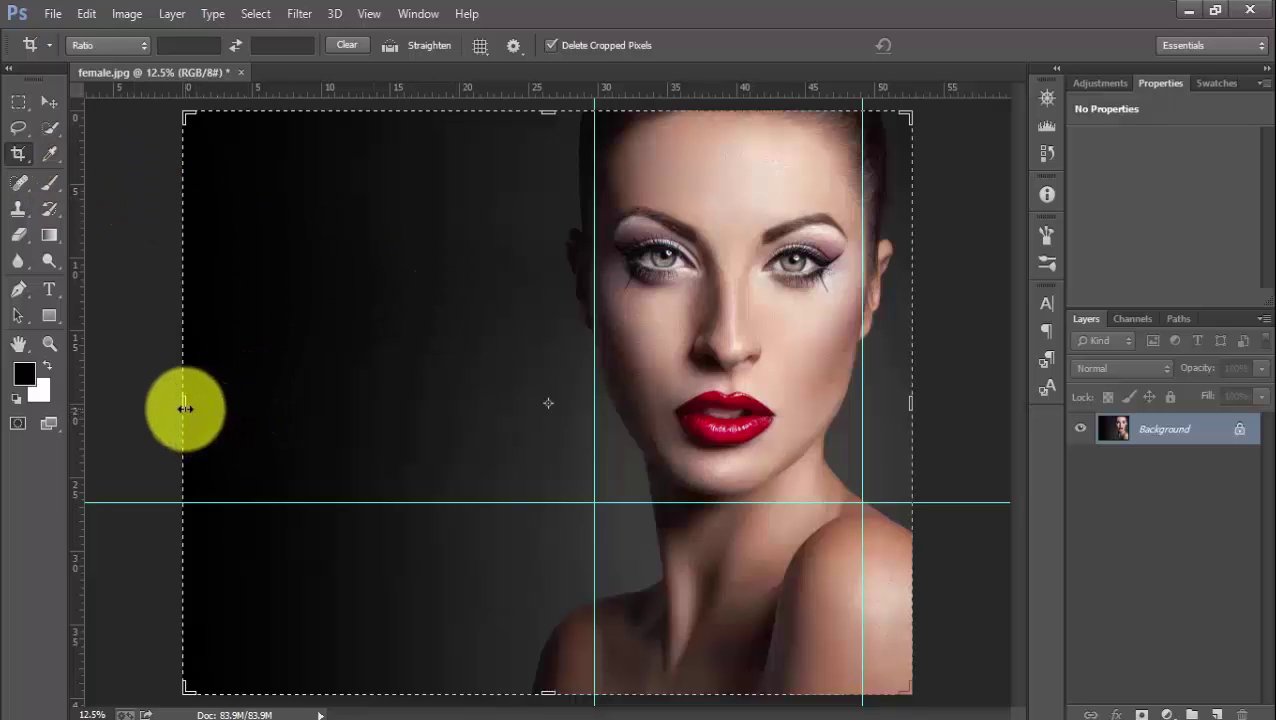
drag(185, 410, 389, 427)
drag(546, 692, 550, 598)
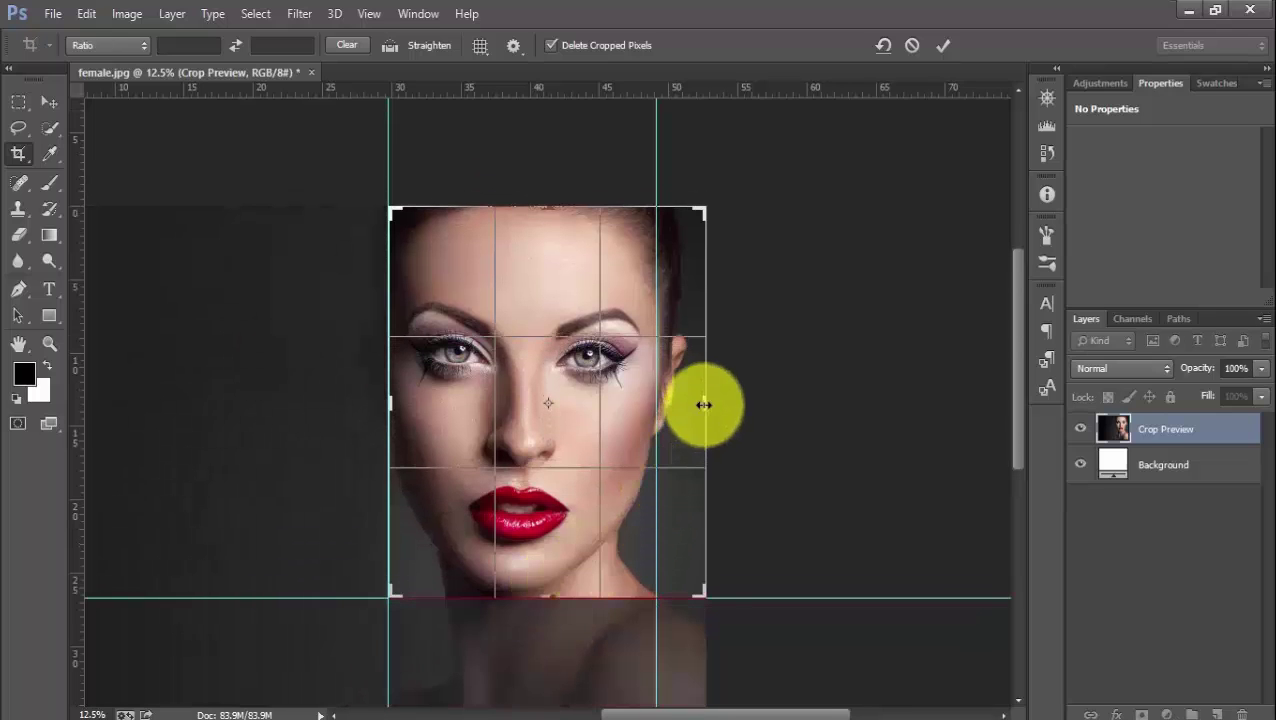
drag(703, 404, 670, 408)
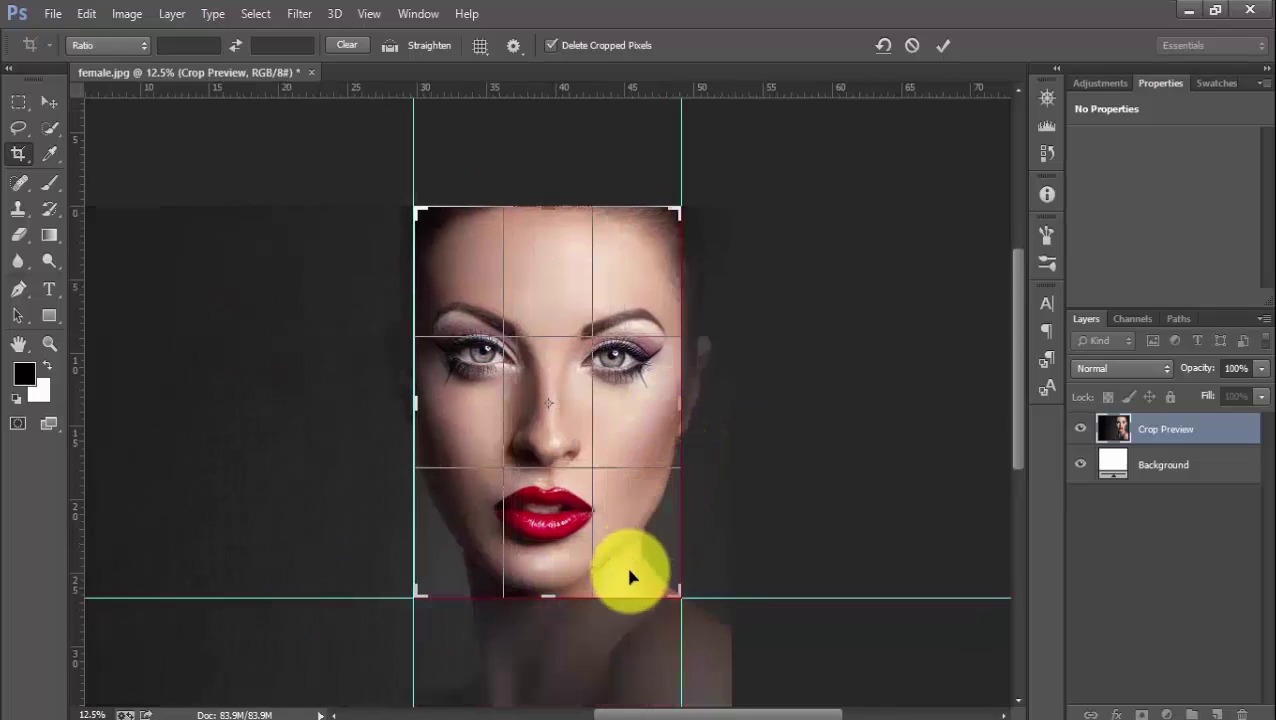
click(940, 47)
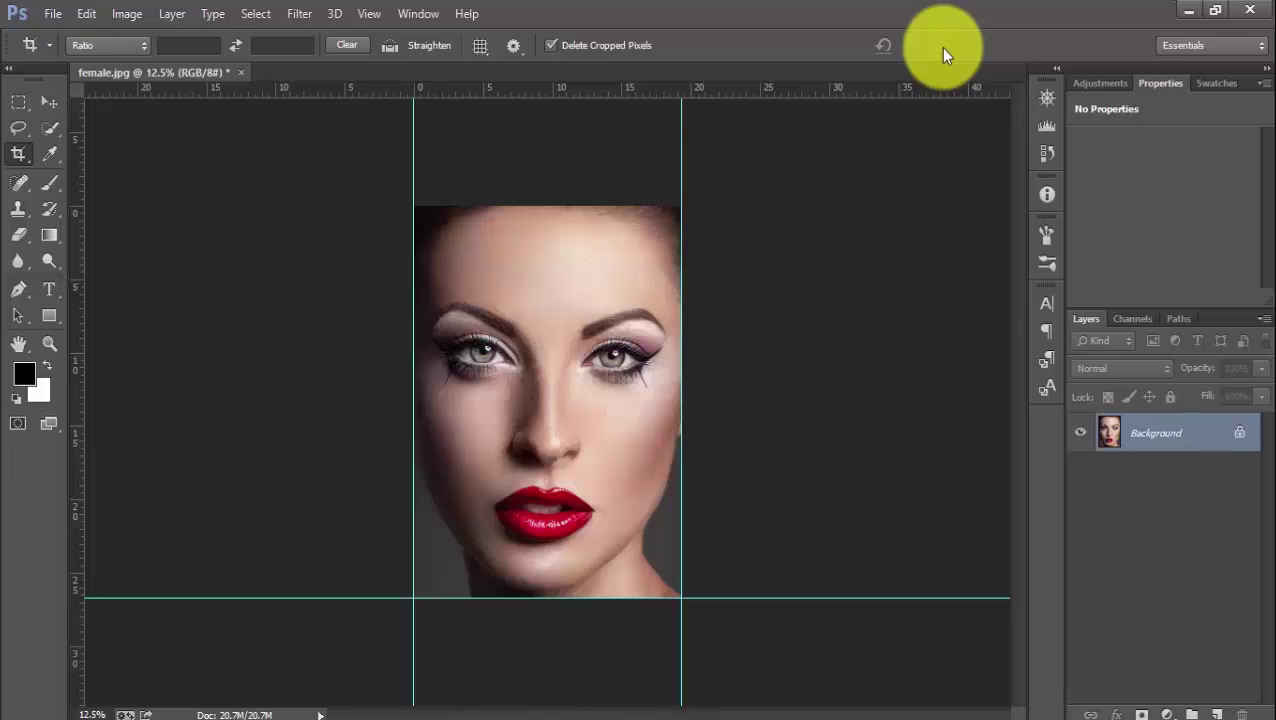
key(ctrl+0)
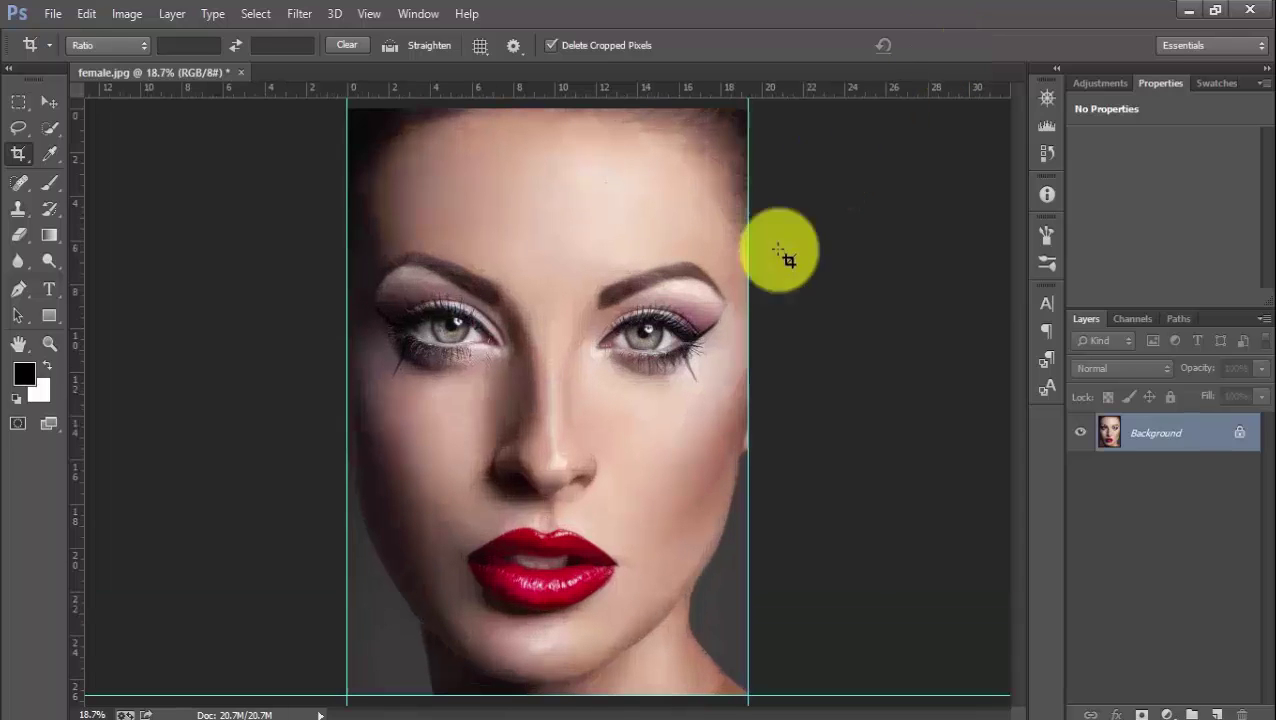
click(51, 100)
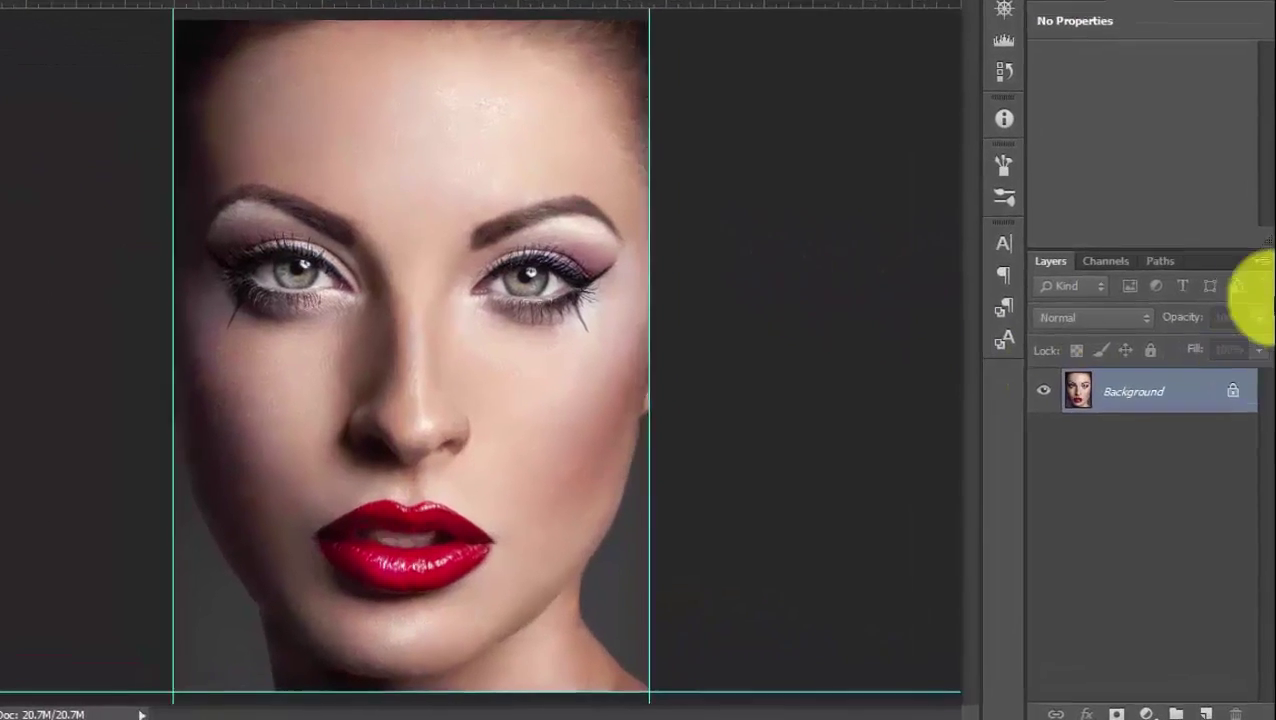
- Duplicate the Background layer and set the Background copy's blend mode to Screen
click(1264, 318)
click(1088, 188)
click(692, 135)
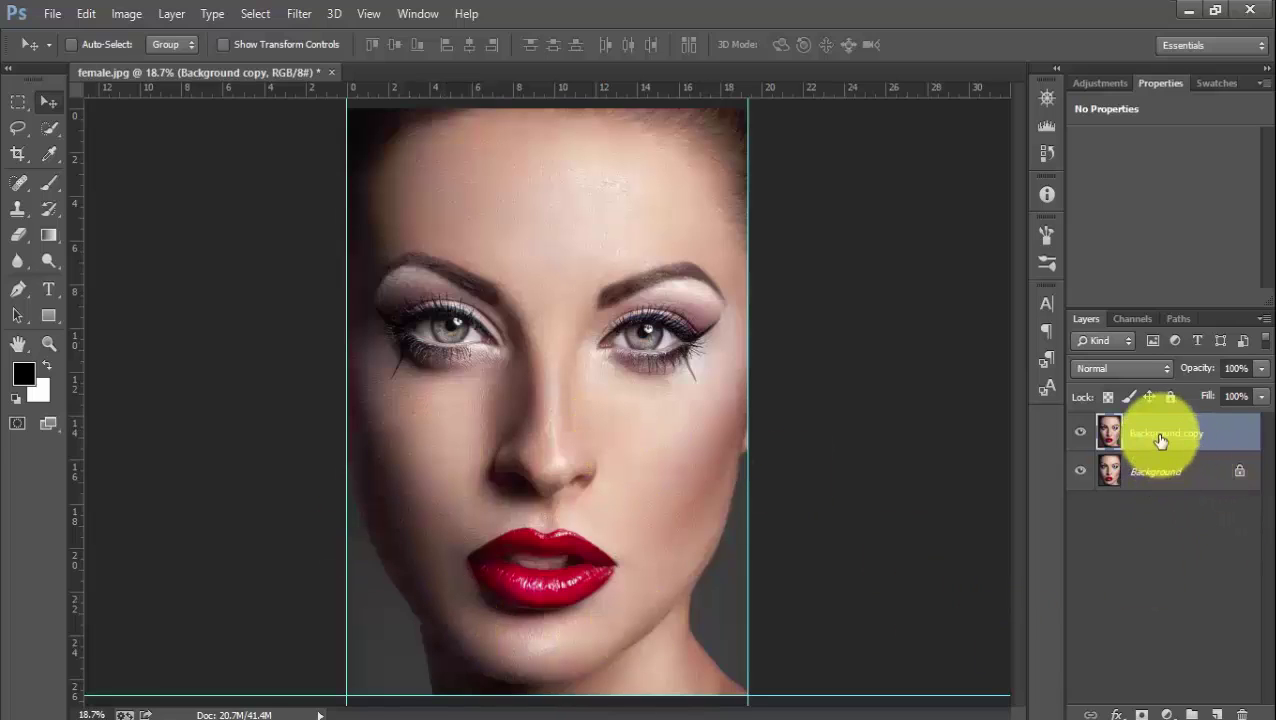
click(1124, 370)
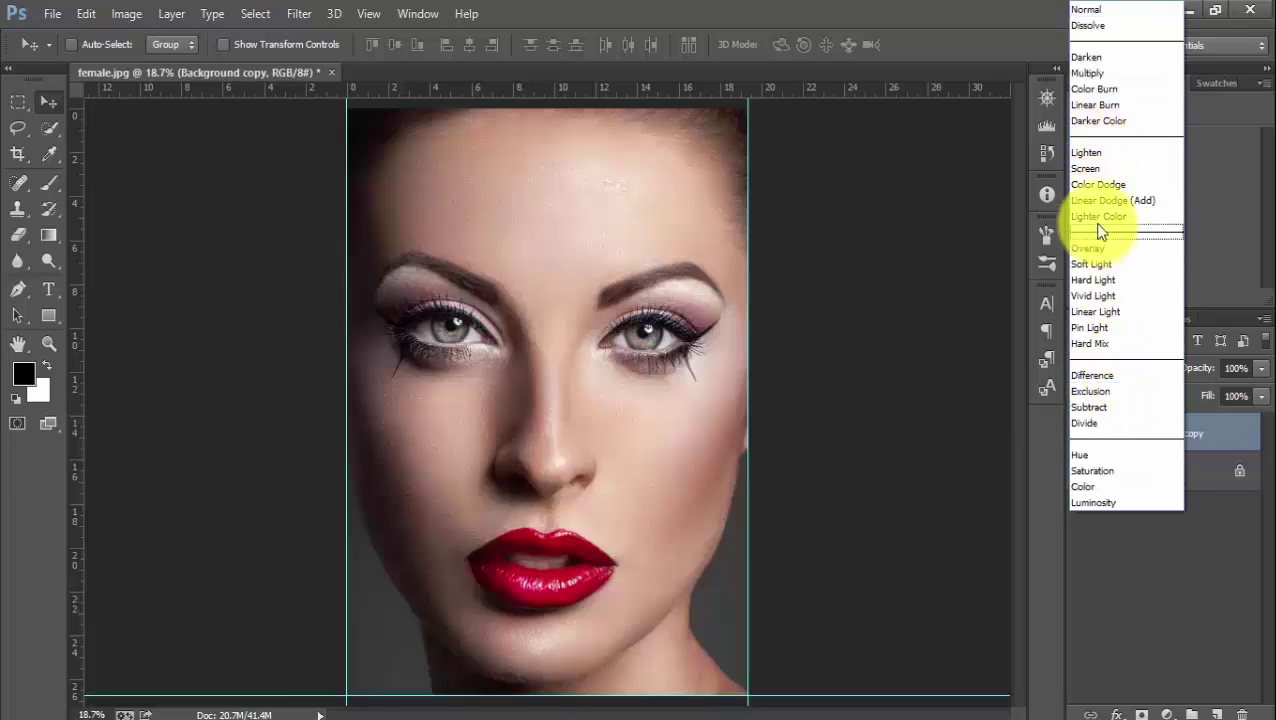
click(1097, 169)
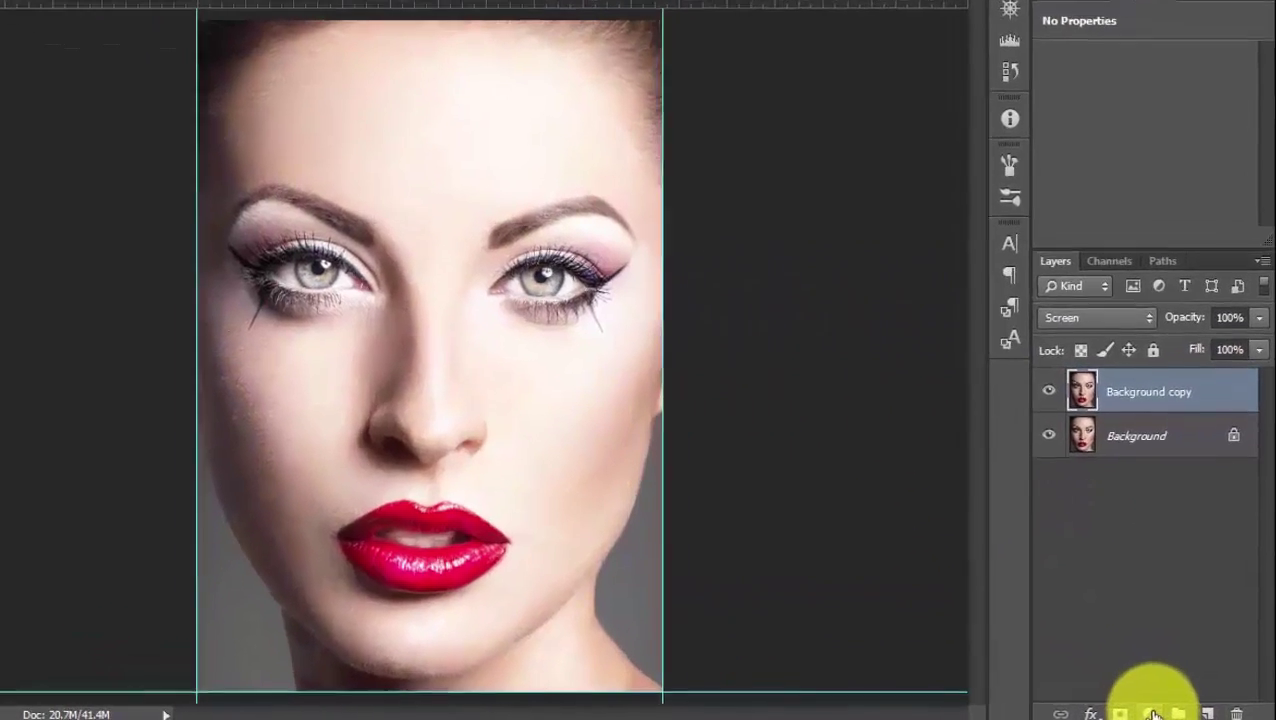
- Add a Black & White adjustment layer using Maximum White, with Reds 69 and Yellows 89
click(1166, 714)
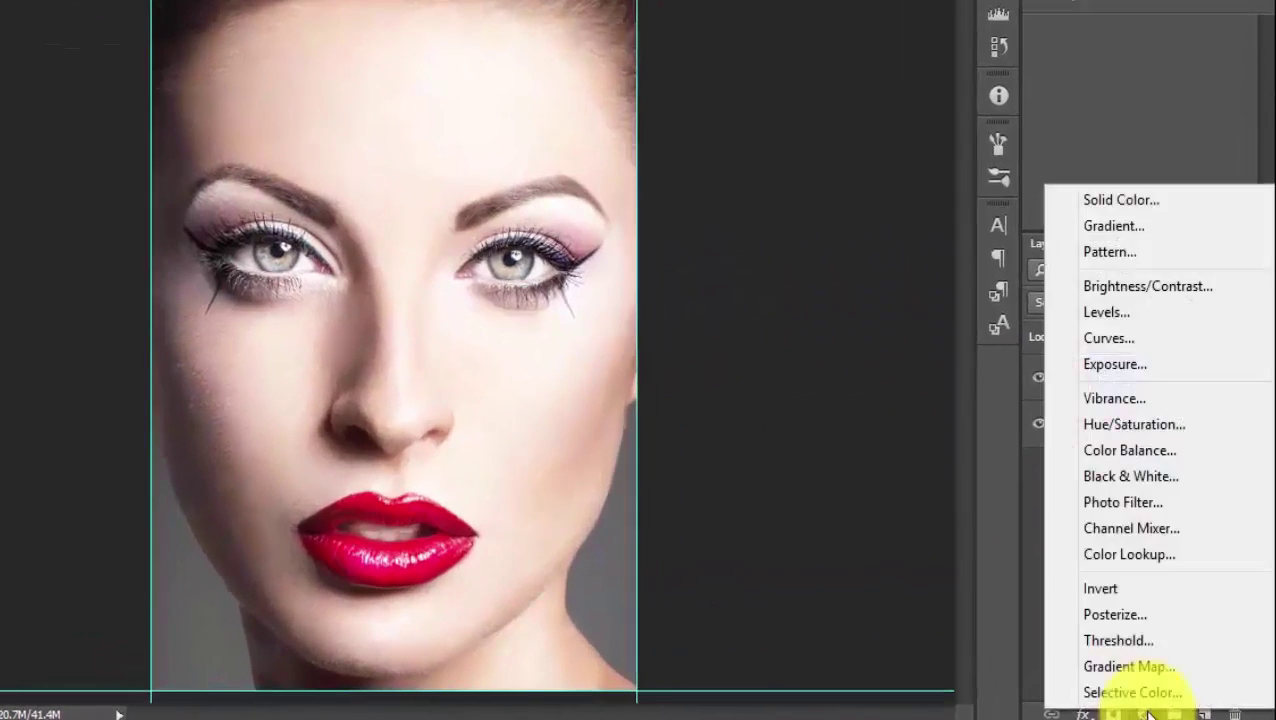
click(1138, 480)
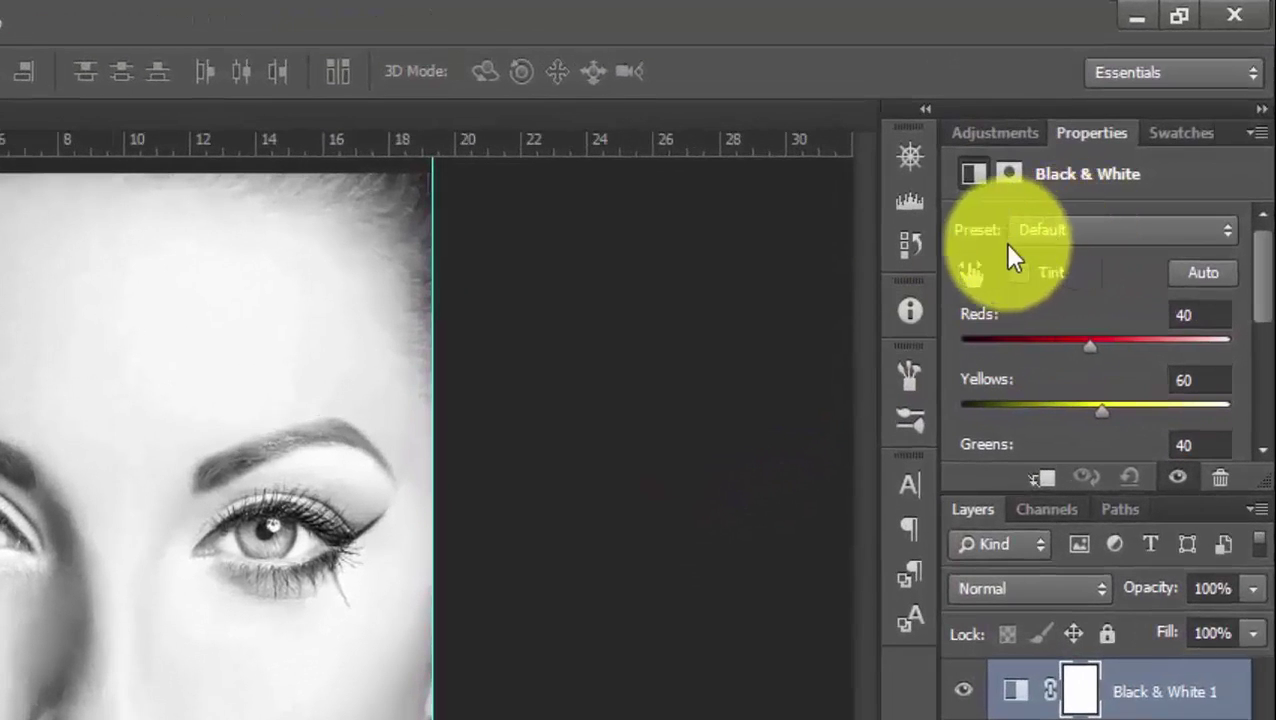
click(1020, 238)
click(1136, 521)
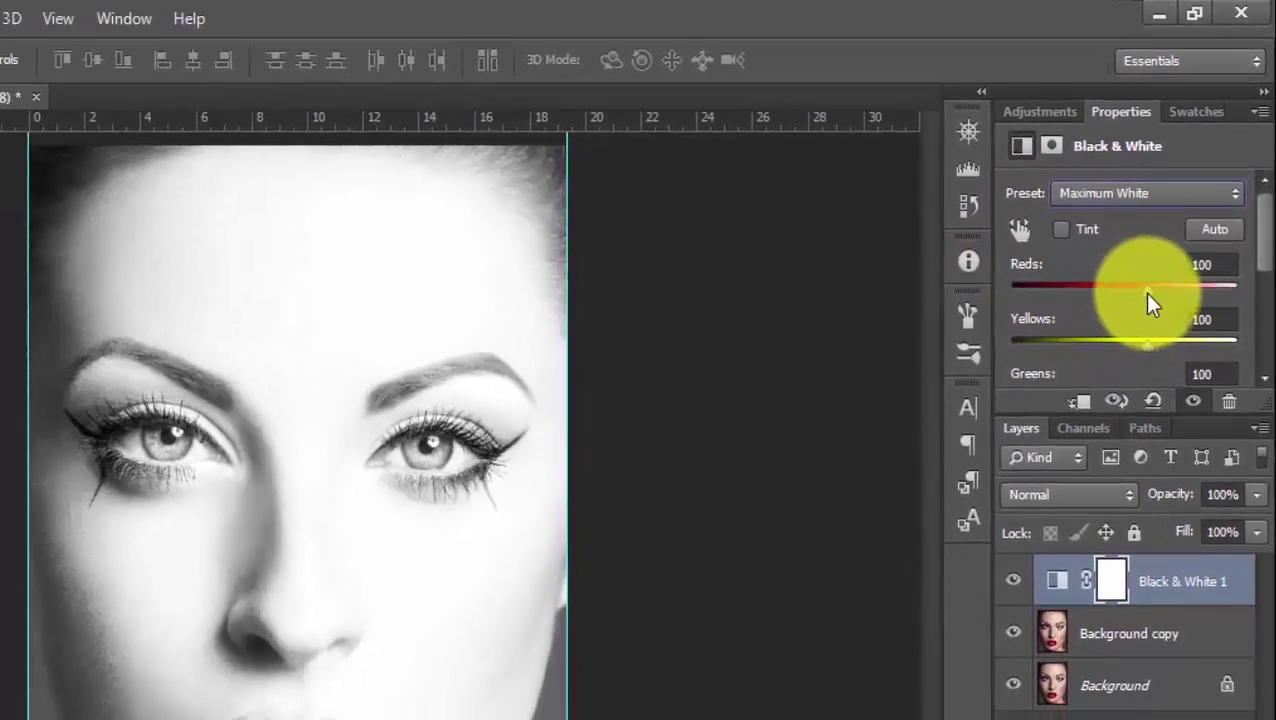
drag(1139, 289, 1129, 293)
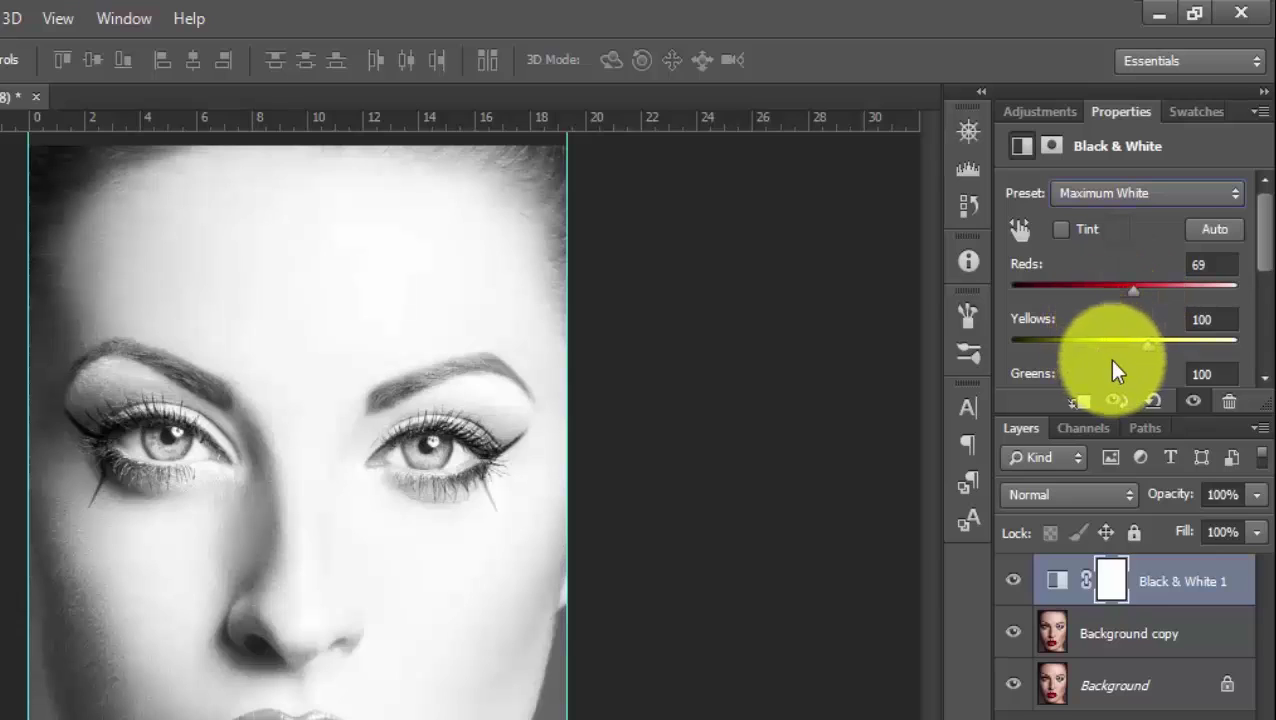
click(1146, 346)
drag(1142, 344, 1136, 345)
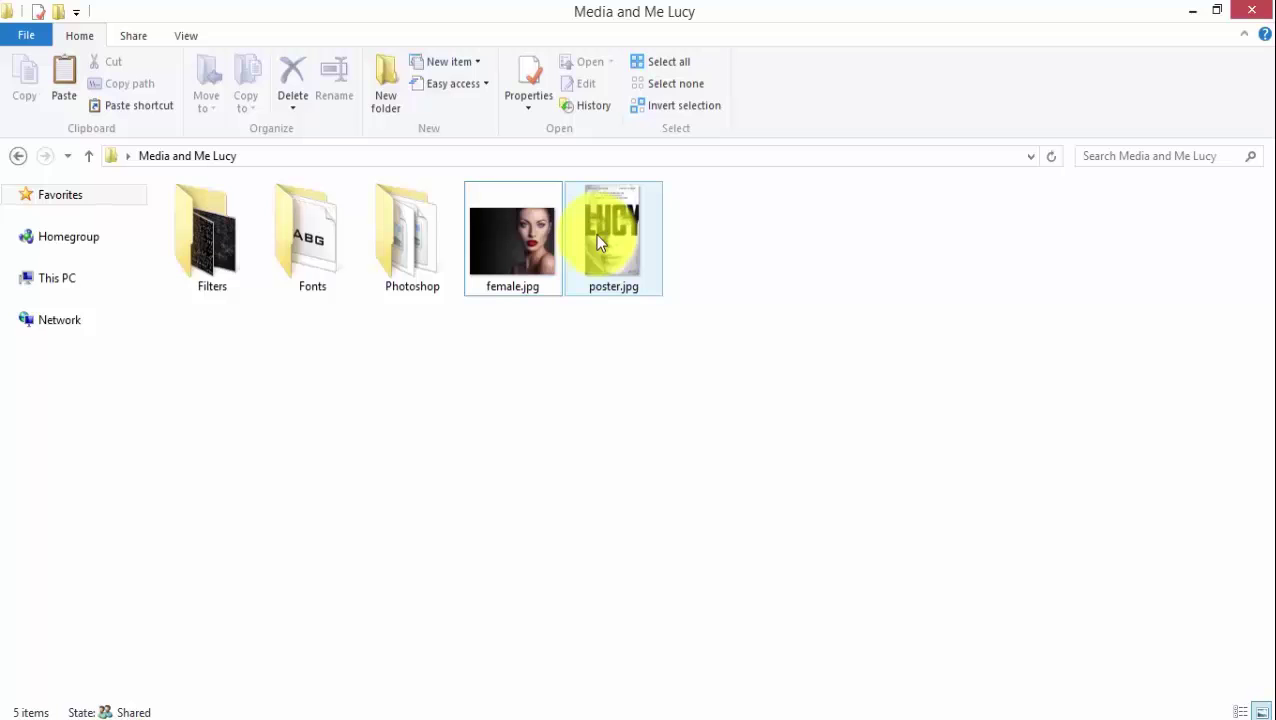
double_click(598, 243)
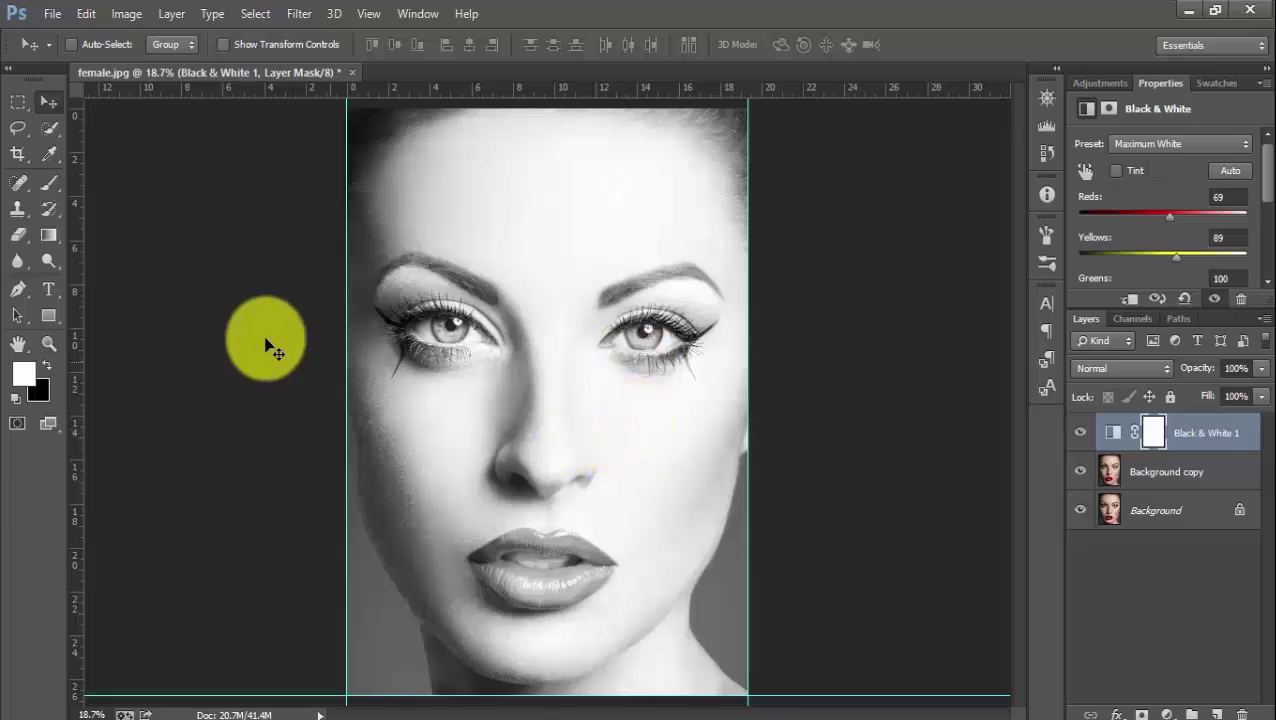
- Reset to default colours and brush black over the eyes on the Black & White layer mask
key(d)
click(48, 182)
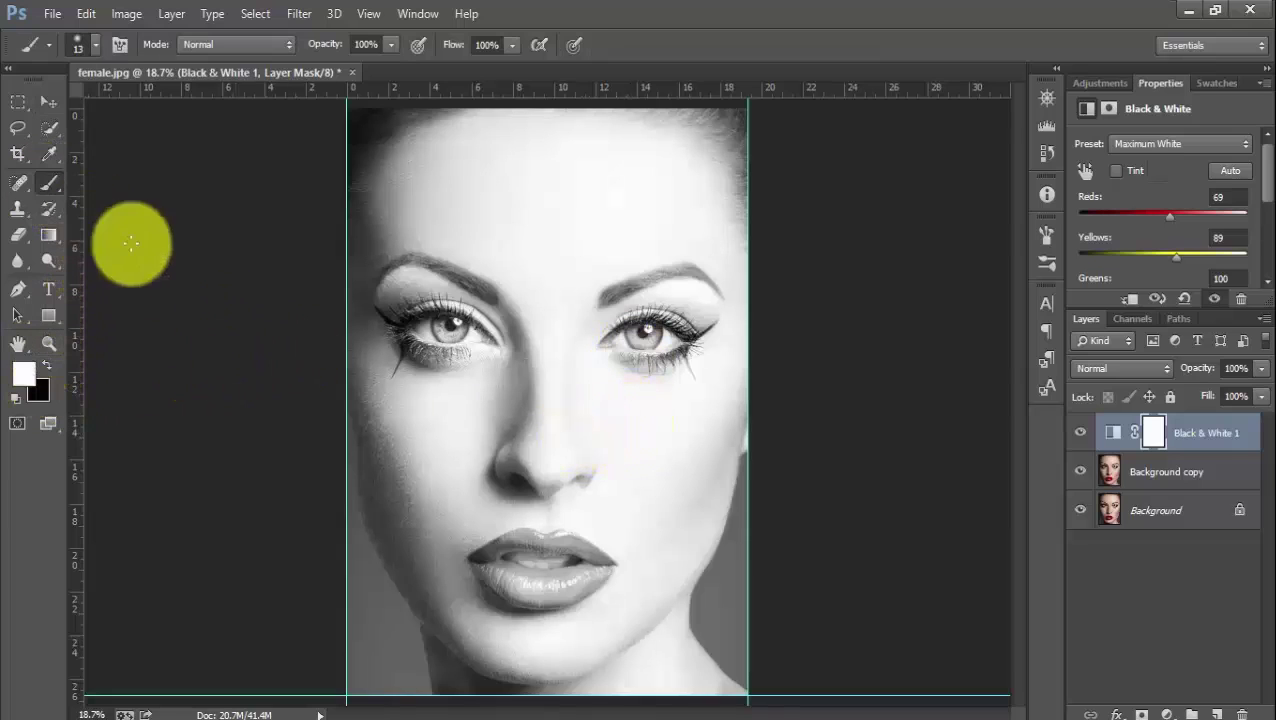
drag(410, 338, 440, 330)
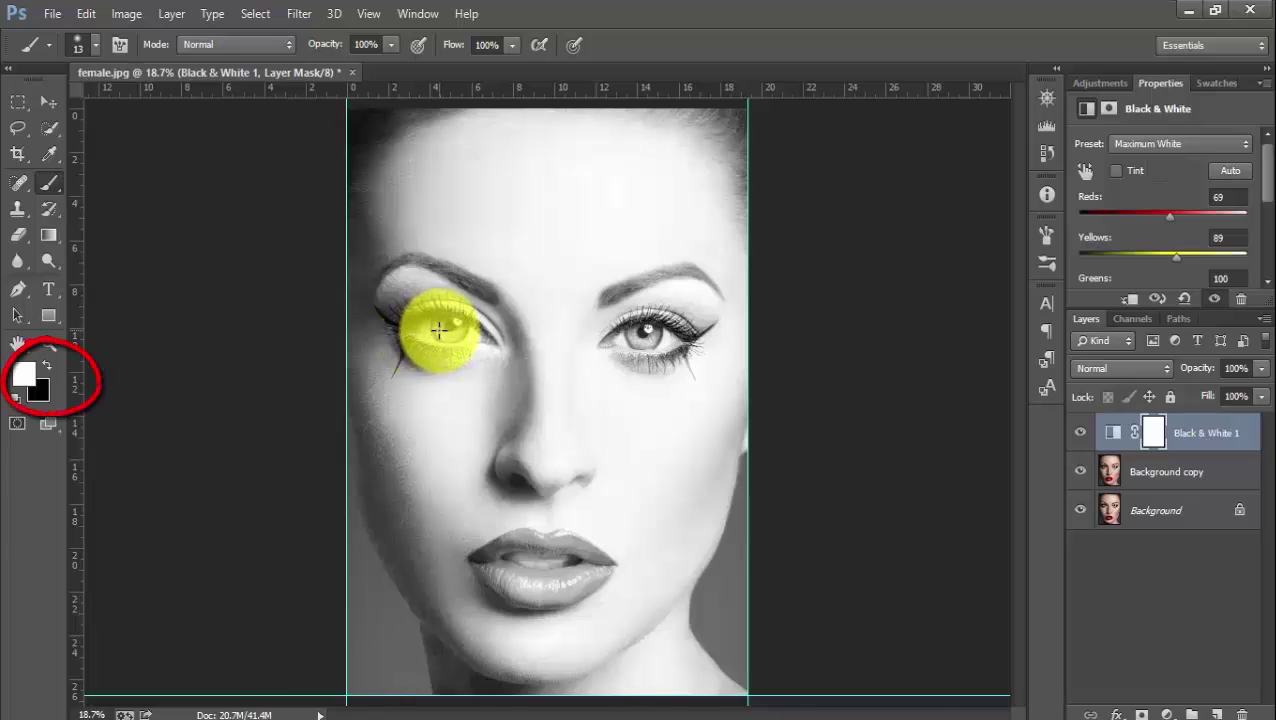
drag(431, 336, 533, 350)
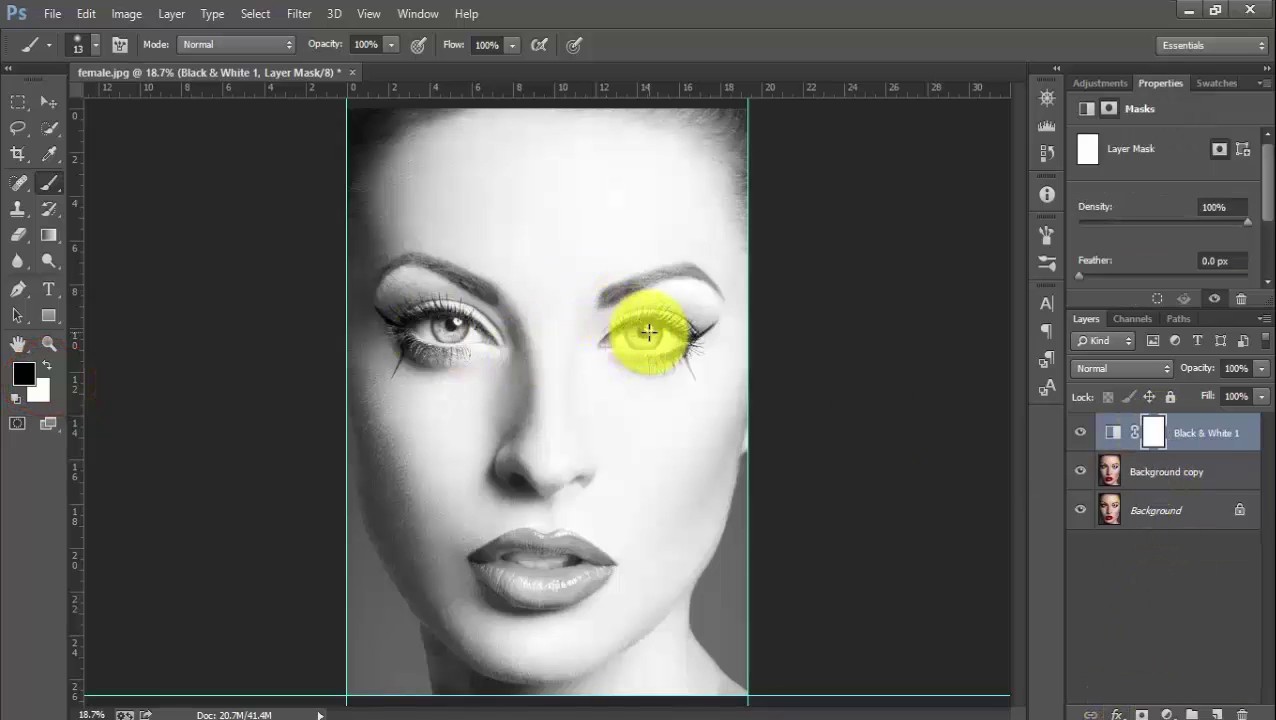
mouse_move(658, 336)
mouse_down()
mouse_move(633, 336)
mouse_move(646, 347)
mouse_up()
key(bracketleft)
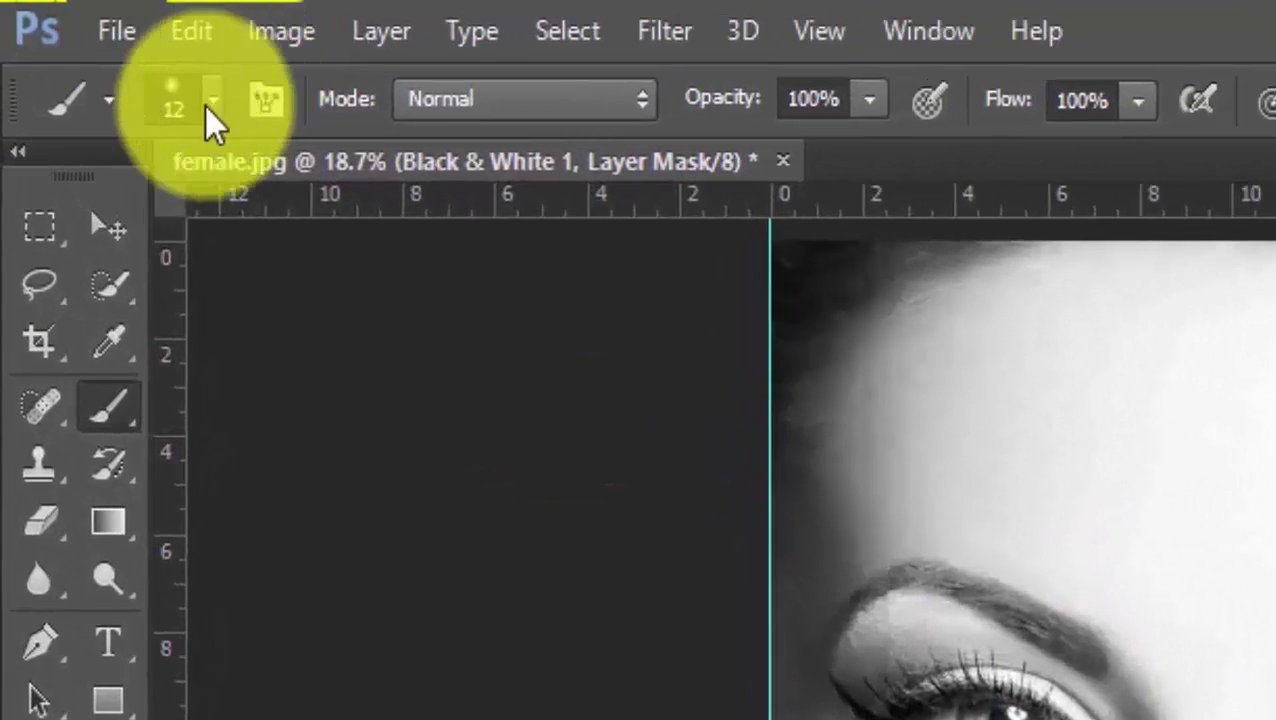
- Enlarge the brush to 146 px and paint black over both eyes on the mask
click(93, 46)
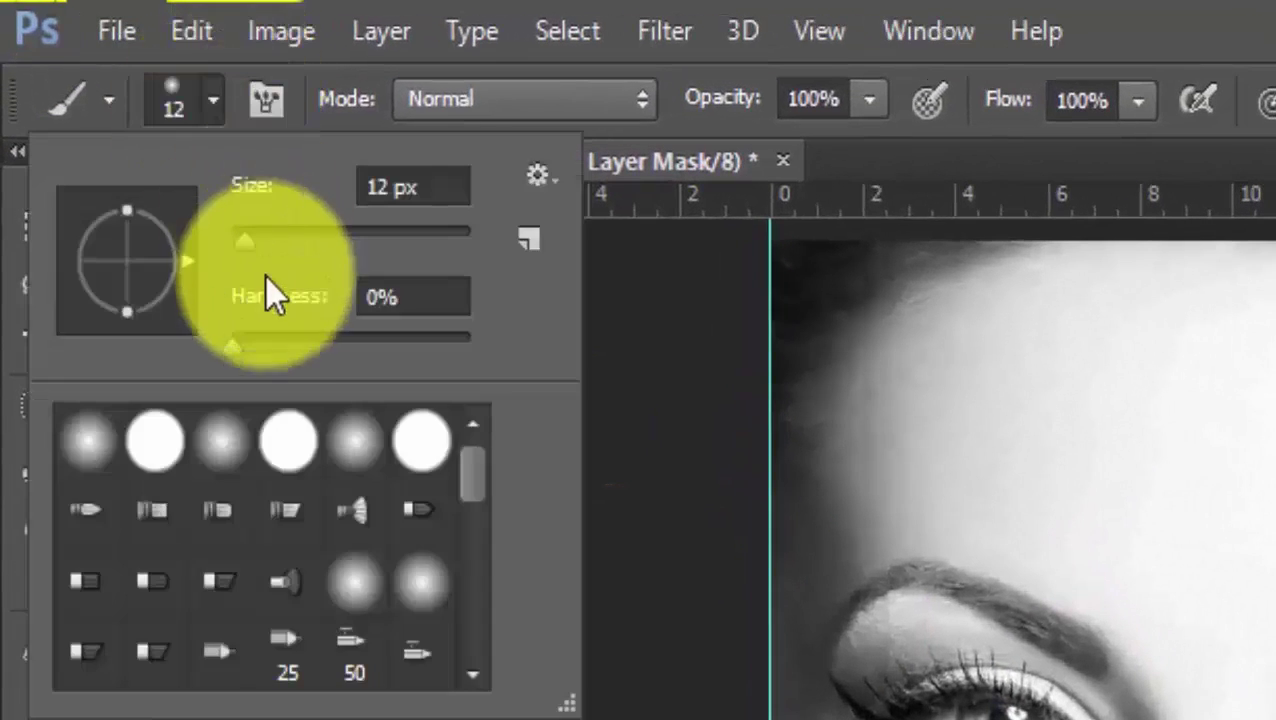
drag(246, 240, 328, 265)
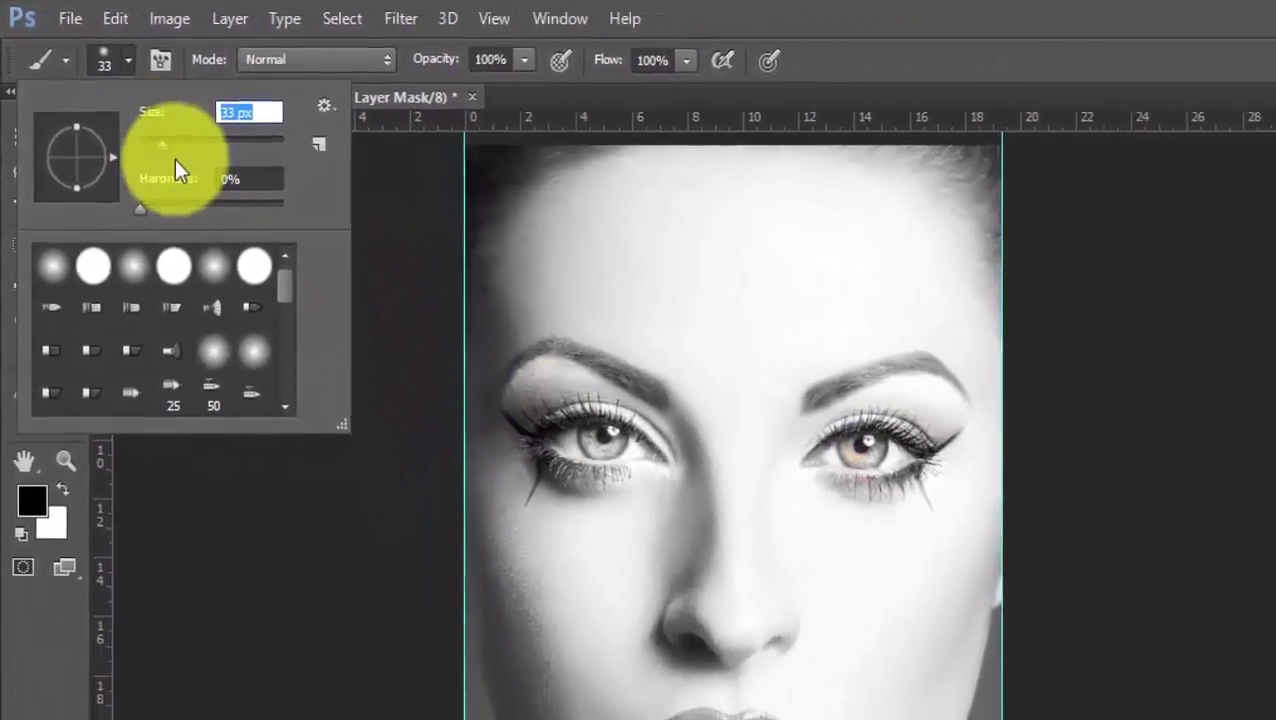
drag(195, 174, 248, 174)
click(1055, 542)
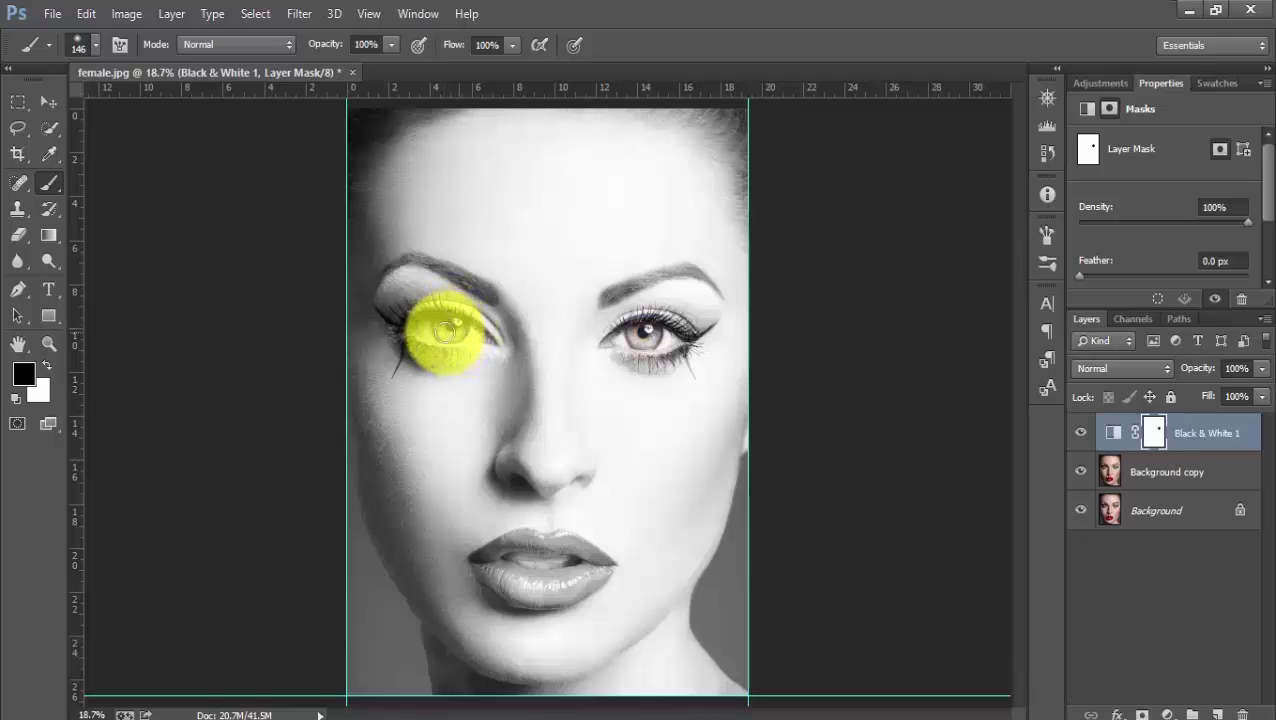
mouse_move(438, 327)
mouse_down()
mouse_move(461, 319)
mouse_move(440, 340)
mouse_up()
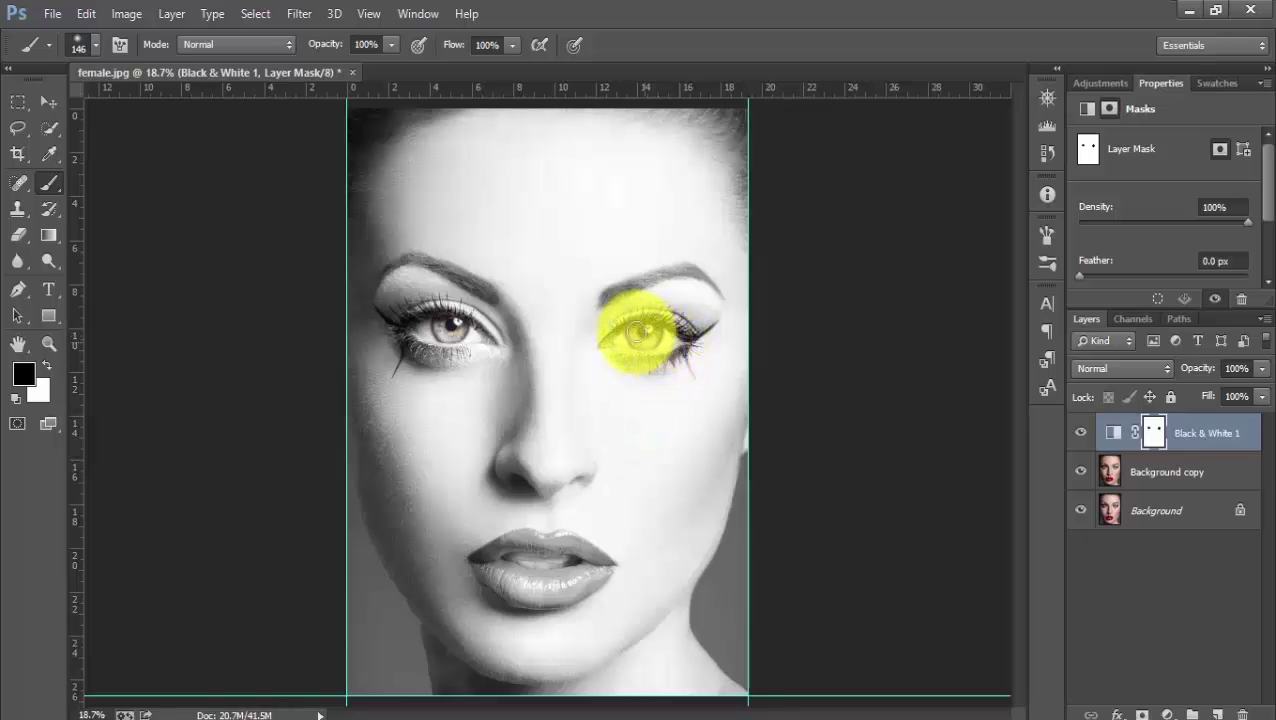
mouse_move(655, 332)
mouse_down()
mouse_move(618, 330)
mouse_move(646, 330)
mouse_up()
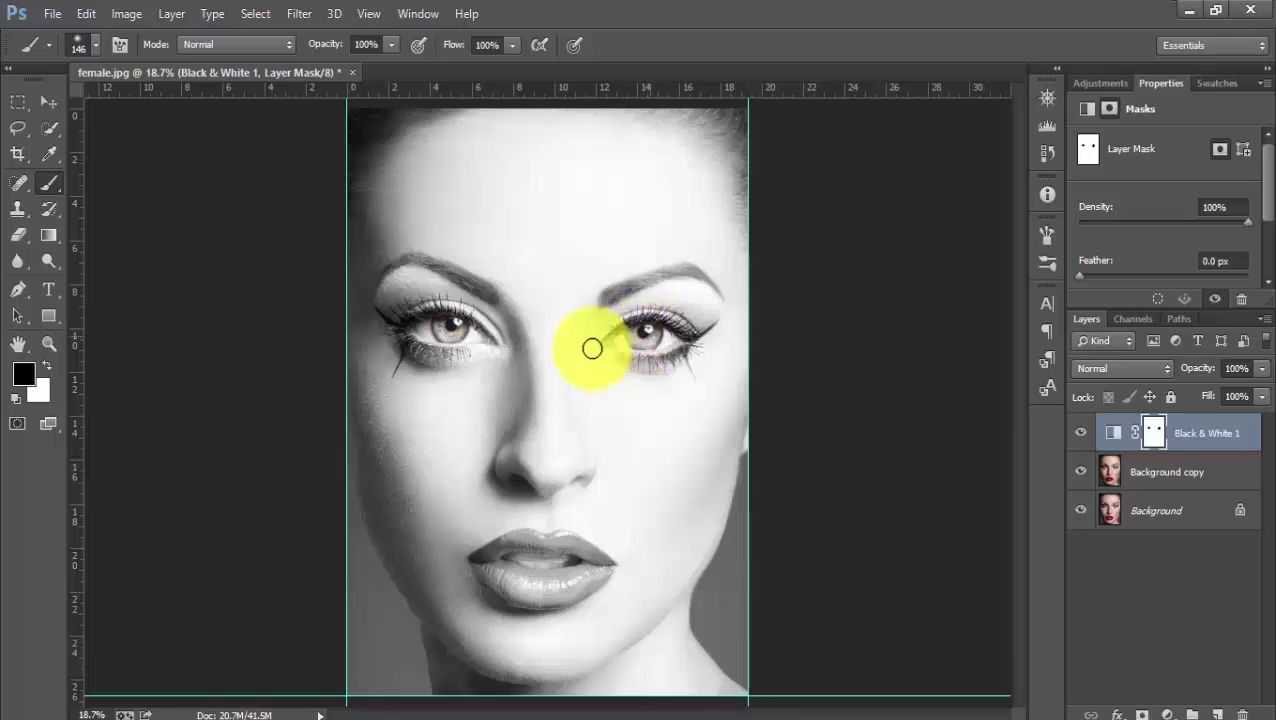
mouse_move(470, 333)
mouse_down()
mouse_move(671, 300)
mouse_move(647, 352)
mouse_move(665, 371)
mouse_move(627, 359)
mouse_move(597, 433)
mouse_move(428, 383)
mouse_move(437, 349)
mouse_move(470, 354)
mouse_move(431, 361)
mouse_move(423, 421)
mouse_move(463, 362)
mouse_move(449, 331)
mouse_up()
- Switch to white paint and erase stray colour around the left eye, brow and cheek
key(x)
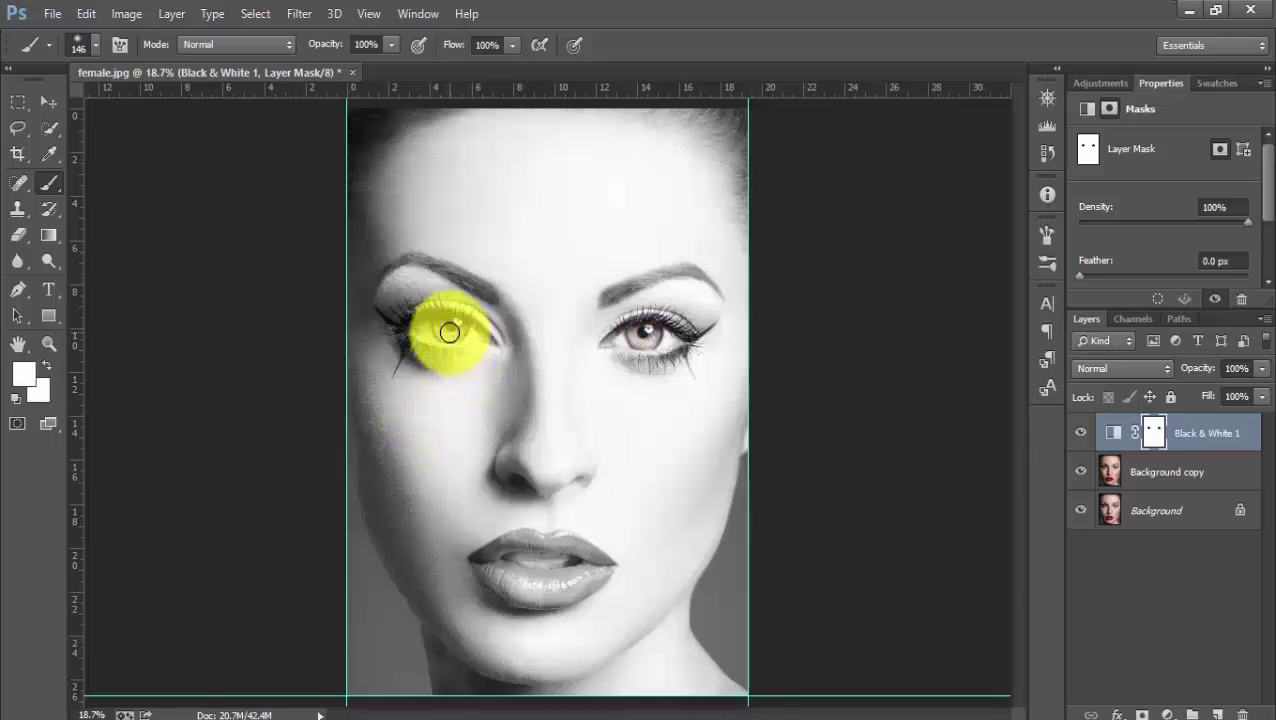
mouse_move(449, 331)
mouse_down()
mouse_move(436, 330)
mouse_move(827, 421)
mouse_up()
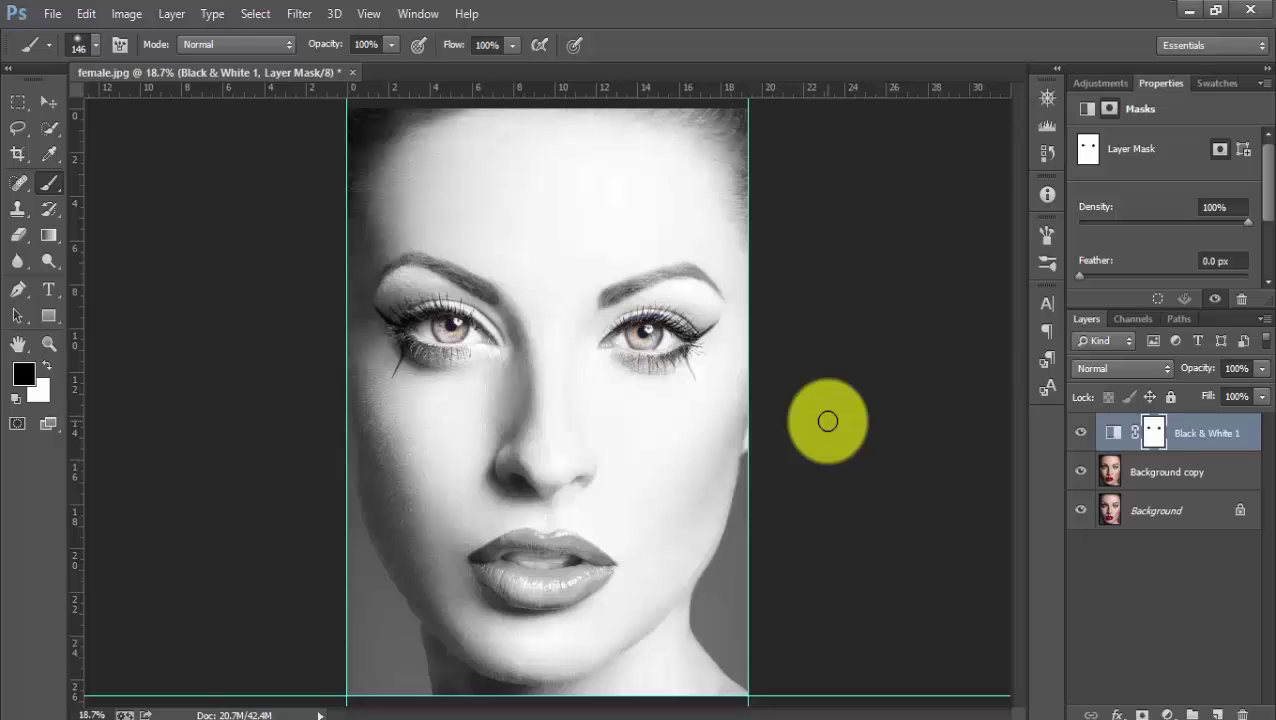
mouse_move(827, 421)
mouse_down()
mouse_move(712, 253)
mouse_move(410, 453)
mouse_move(945, 572)
mouse_up()
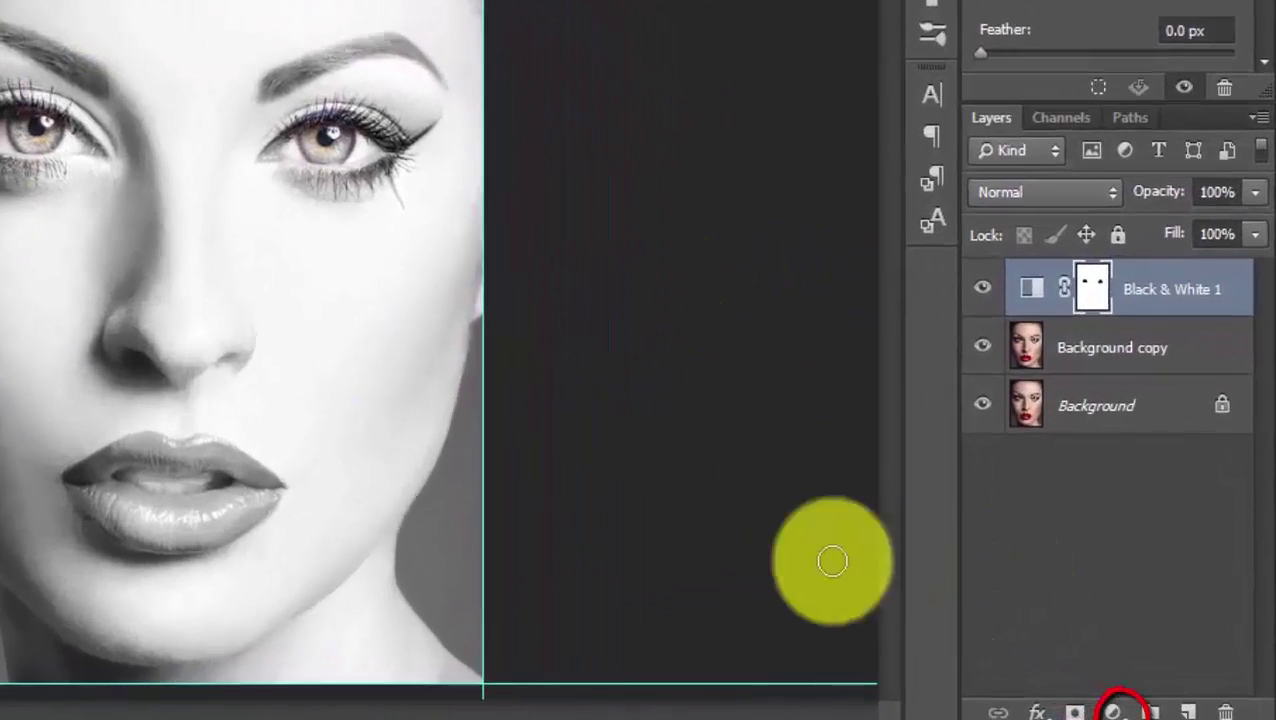
- Add a Levels adjustment layer and raise the midtones from 1.00 to about 1.16
click(1116, 711)
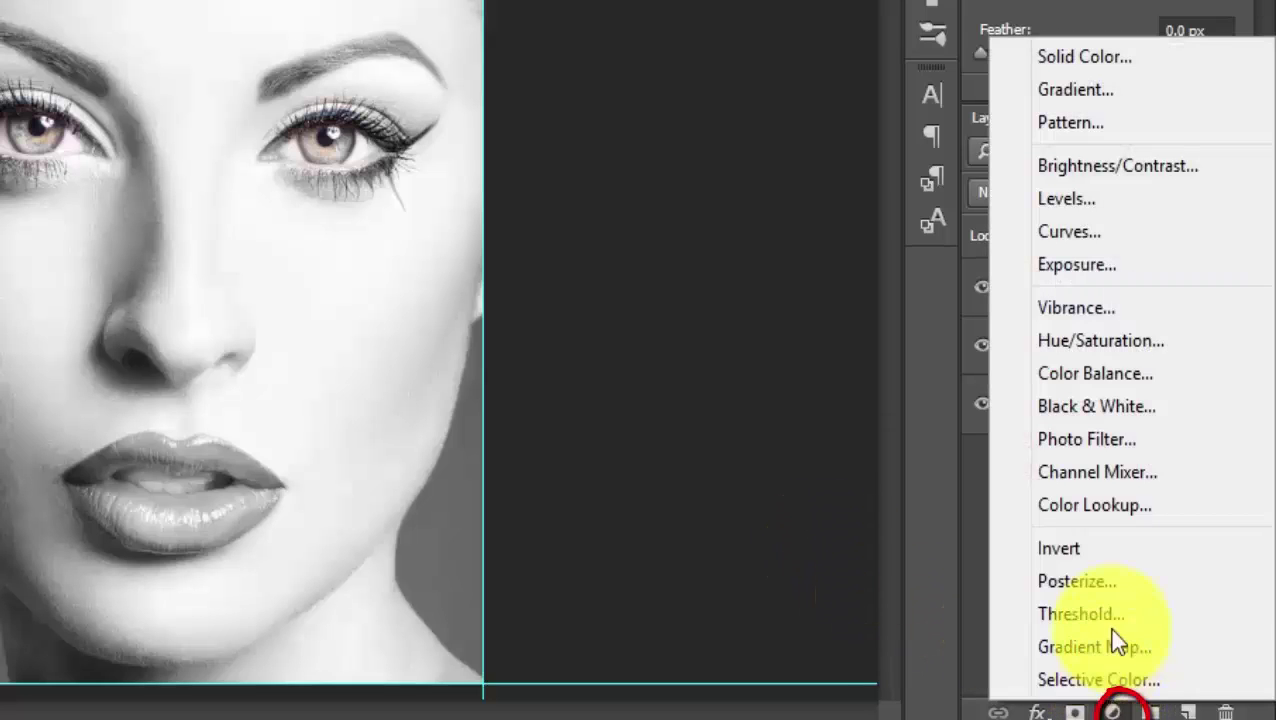
click(1086, 207)
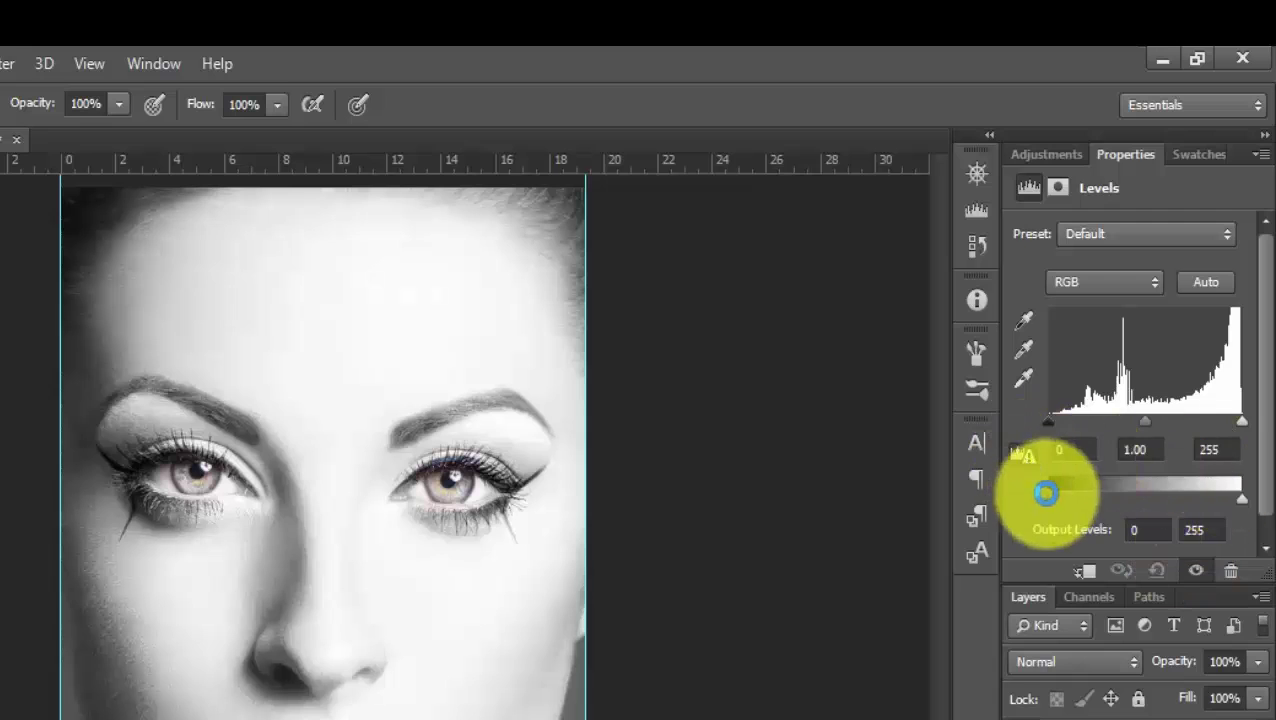
drag(1145, 420, 1131, 421)
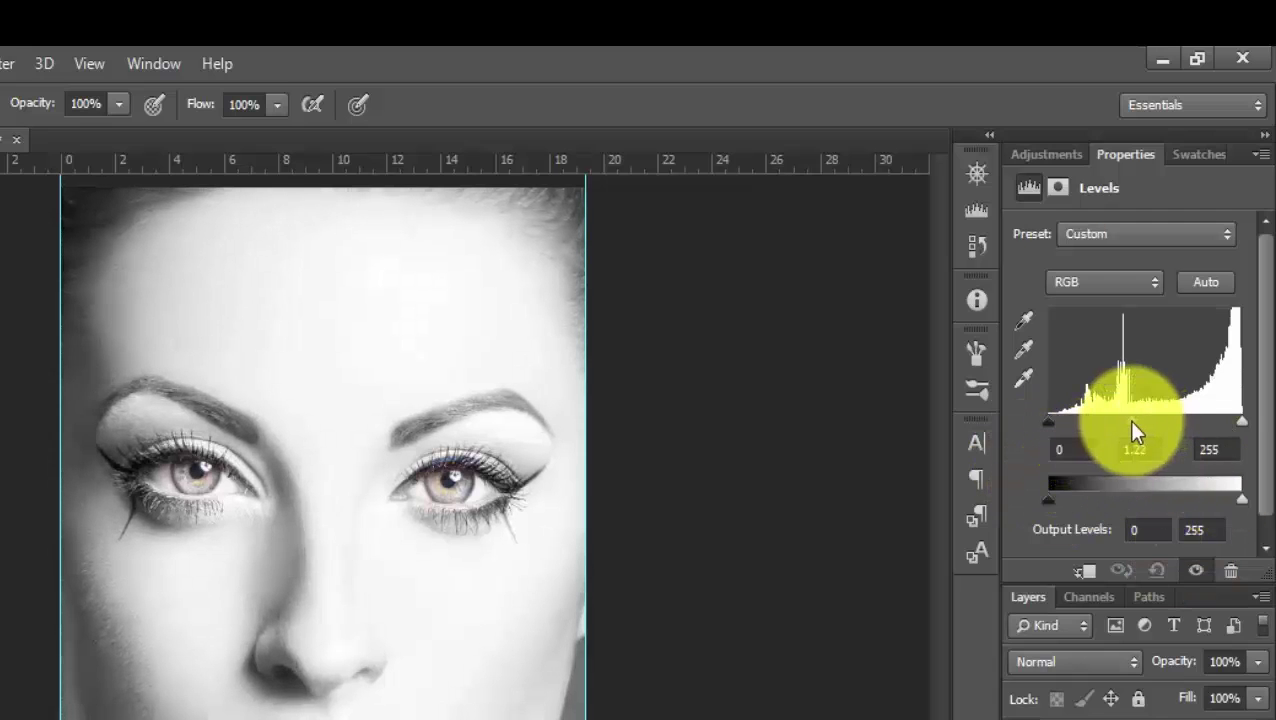